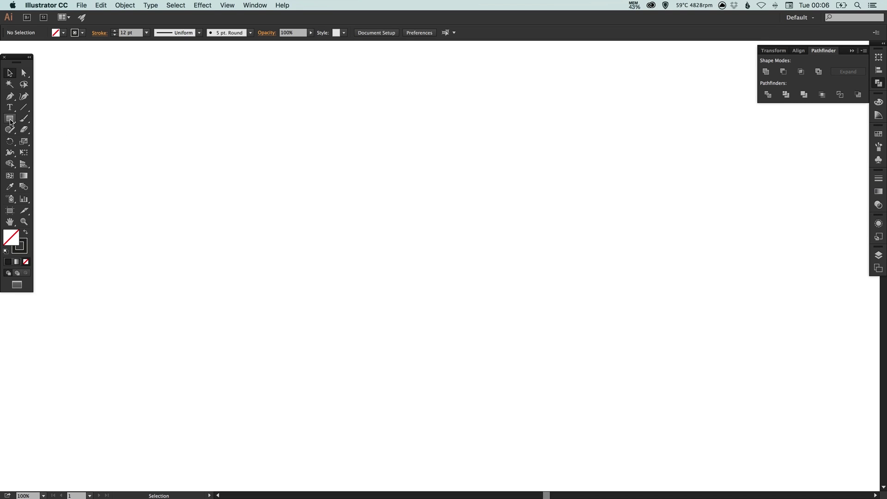
# Draw a 530 px circle with the Ellipse Tool and nudge it slightly up and right.
pyautogui.moveTo(10, 118); pyautogui.dragTo(46, 140)
pyautogui.moveTo(292, 149)
pyautogui.mouseDown()
pyautogui.moveTo(479, 293)
pyautogui.moveTo(537, 351)
pyautogui.mouseUp()
pyautogui.press('v')
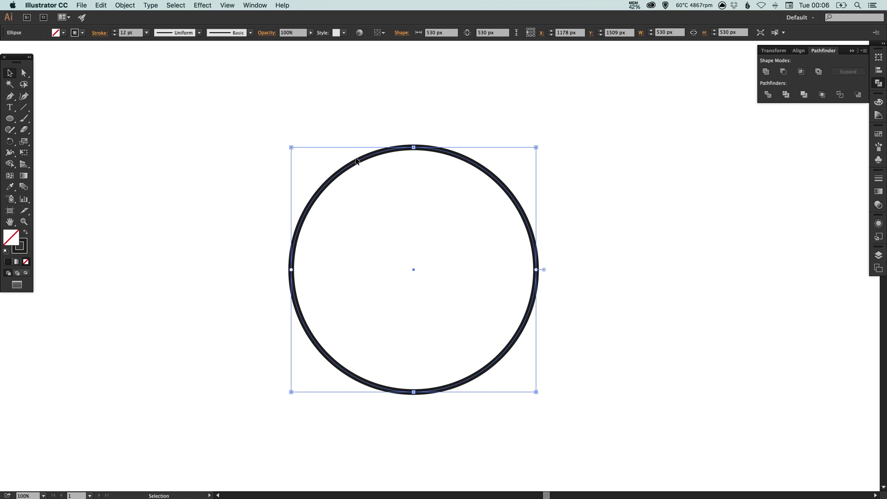
pyautogui.moveTo(356, 159); pyautogui.dragTo(366, 156)
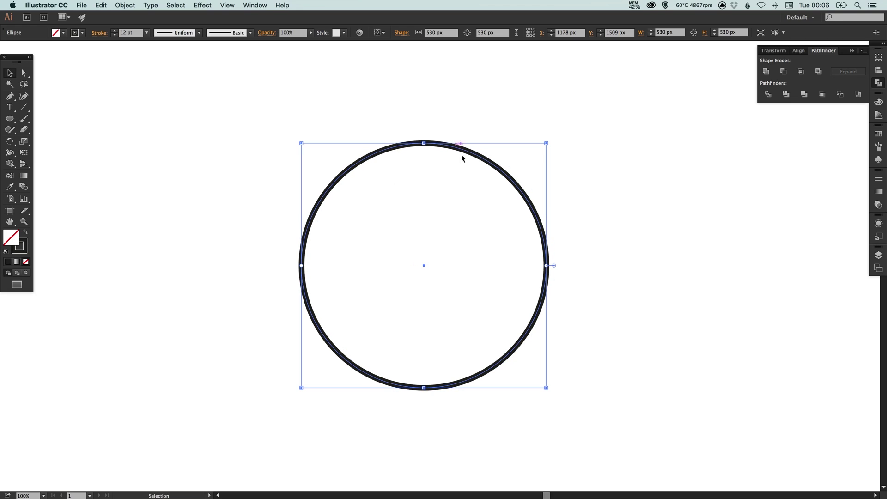
# Raise the circle's black stroke weight to 20 pt in the Stroke panel.
pyautogui.click(878, 180)
pyautogui.click(795, 181)
pyautogui.click(795, 182)
pyautogui.click(795, 181)
pyautogui.click(795, 182)
pyautogui.click(795, 182)
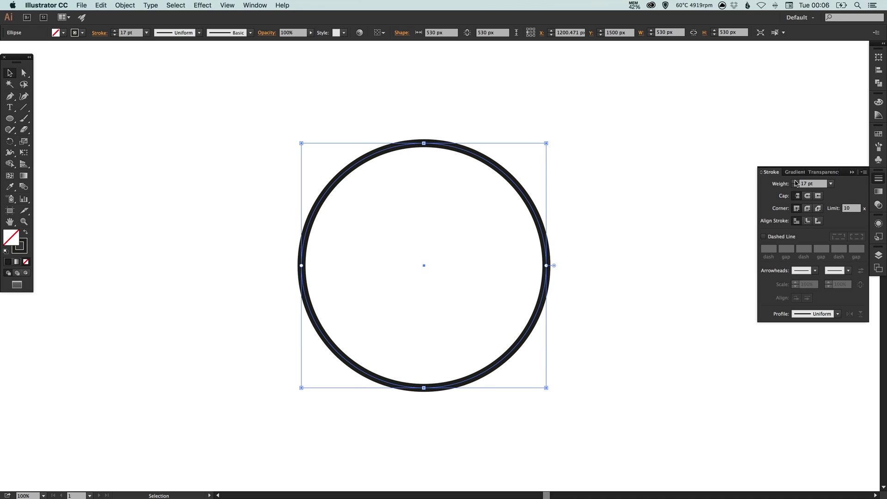
pyautogui.click(795, 182)
pyautogui.click(796, 183)
pyautogui.click(796, 182)
pyautogui.click(878, 180)
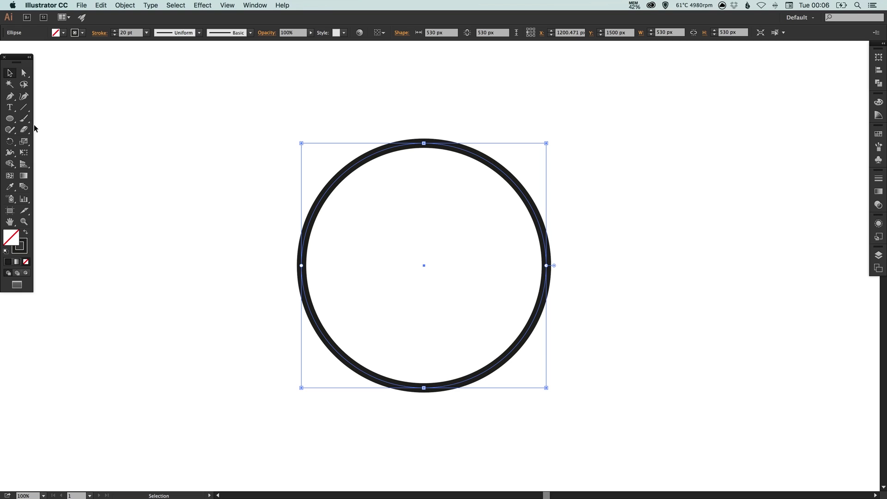
pyautogui.click(9, 118)
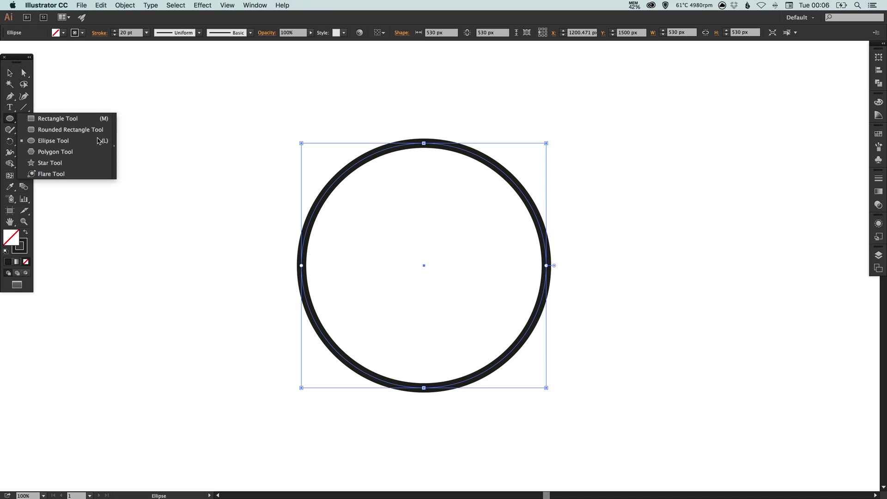
pyautogui.click(91, 120)
# Draw a 110 px square beside the circle with the Rectangle Tool.
pyautogui.moveTo(200, 139); pyautogui.dragTo(252, 190)
pyautogui.press('v')
pyautogui.click(177, 149)
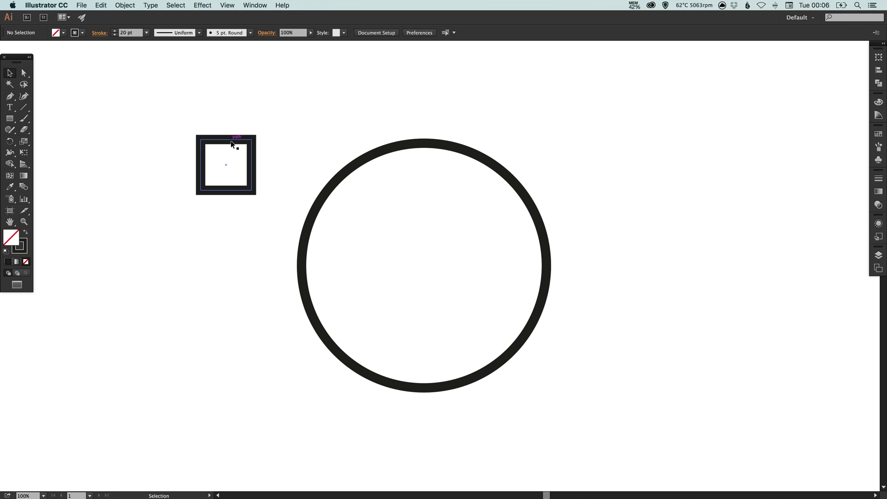
pyautogui.click(231, 140)
pyautogui.moveTo(252, 139); pyautogui.dragTo(252, 139)
pyautogui.click(169, 138)
# Scale the square's top anchors to about 75% and shorten it into a 96 px tall trapezoid.
pyautogui.click(25, 73)
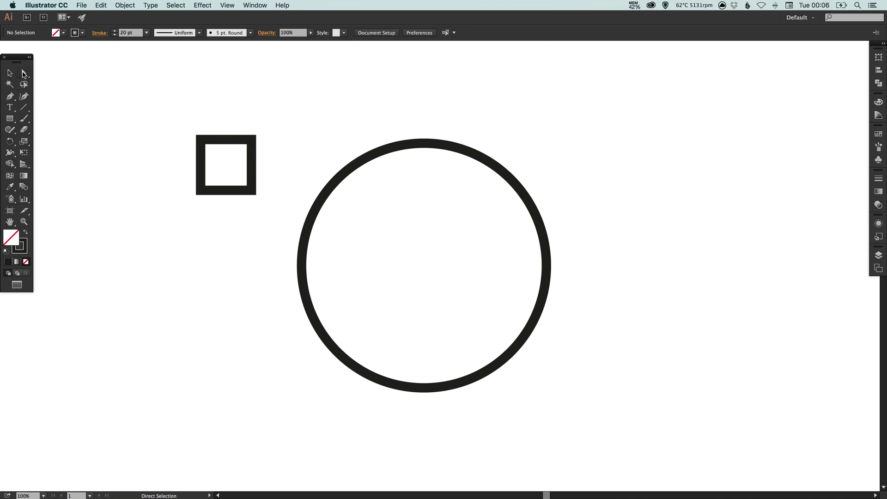
pyautogui.moveTo(165, 119); pyautogui.dragTo(279, 158)
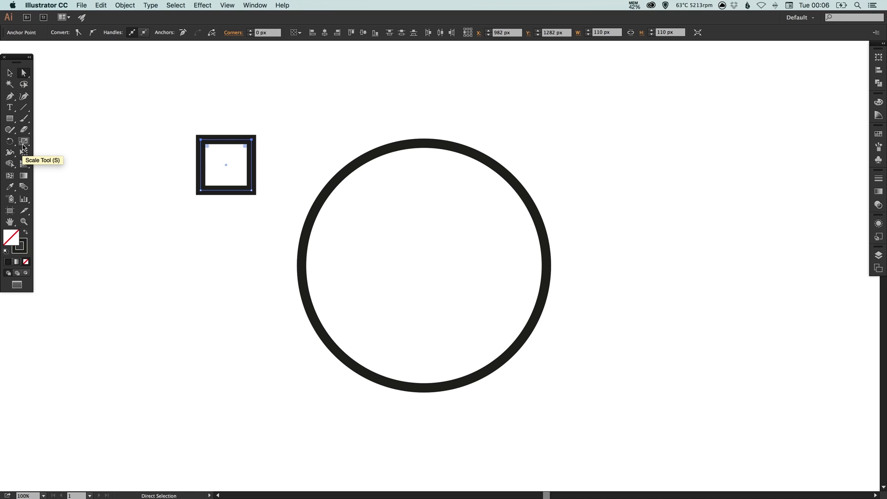
pyautogui.click(24, 141)
pyautogui.moveTo(292, 146); pyautogui.dragTo(272, 151)
pyautogui.press('v')
pyautogui.click(273, 153)
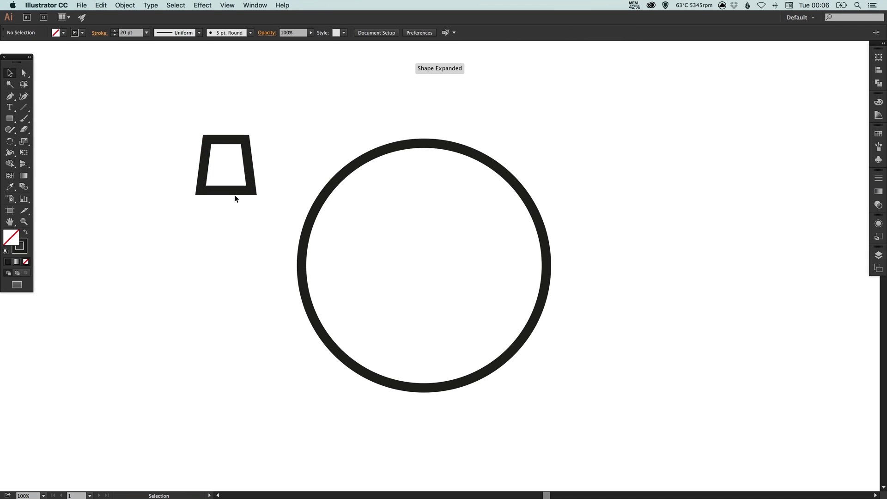
pyautogui.click(233, 192)
pyautogui.moveTo(227, 191); pyautogui.dragTo(347, 127)
pyautogui.click(272, 155)
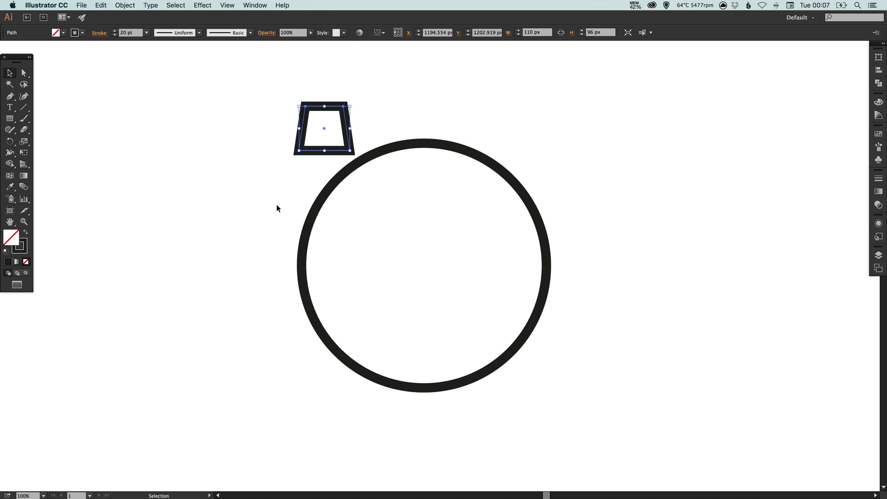
# Center the trapezoid horizontally on top of the circle.
pyautogui.moveTo(250, 115); pyautogui.dragTo(462, 224)
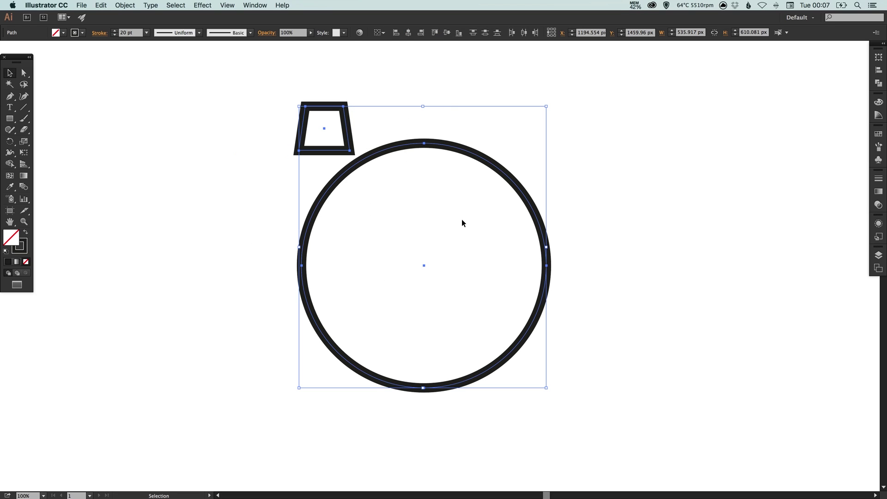
pyautogui.click(409, 33)
pyautogui.click(557, 72)
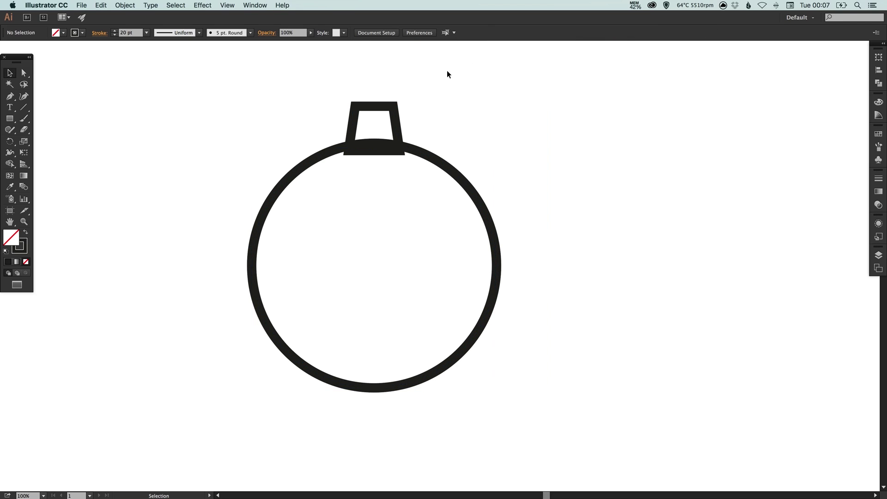
pyautogui.click(377, 107)
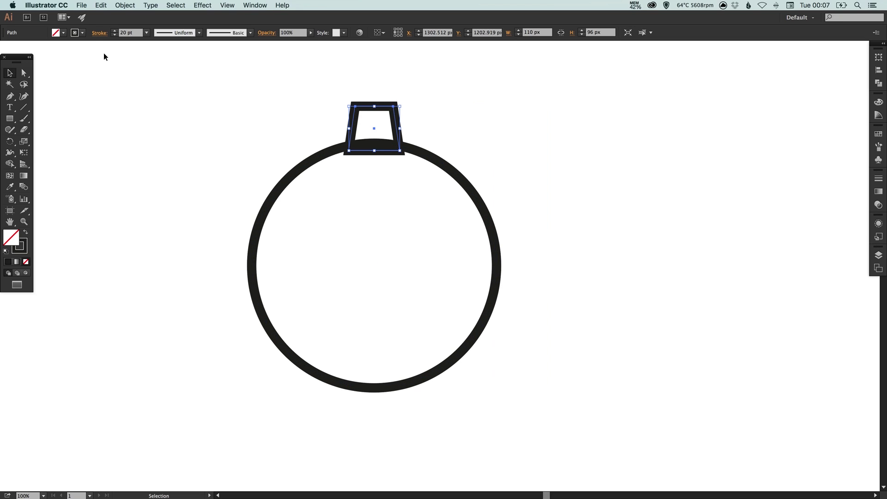
# Paste an in-place copy of the trapezoid and shift it down into the circle.
pyautogui.click(101, 6)
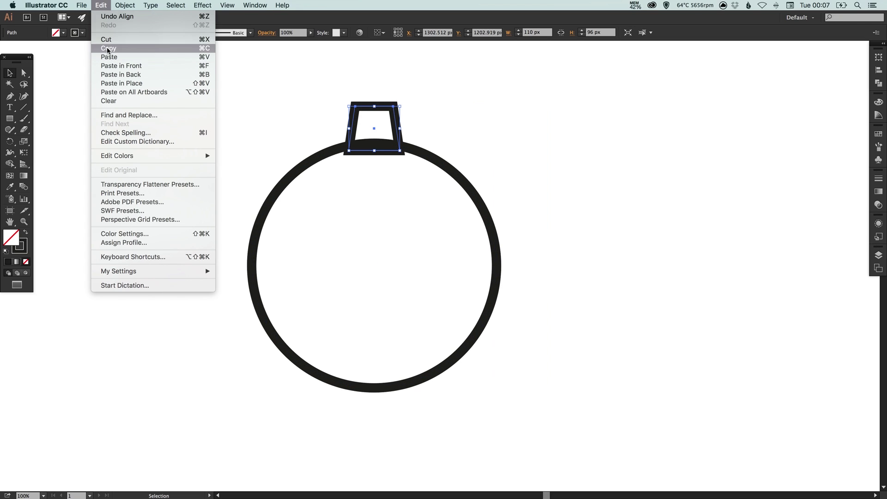
pyautogui.click(108, 50)
pyautogui.click(104, 6)
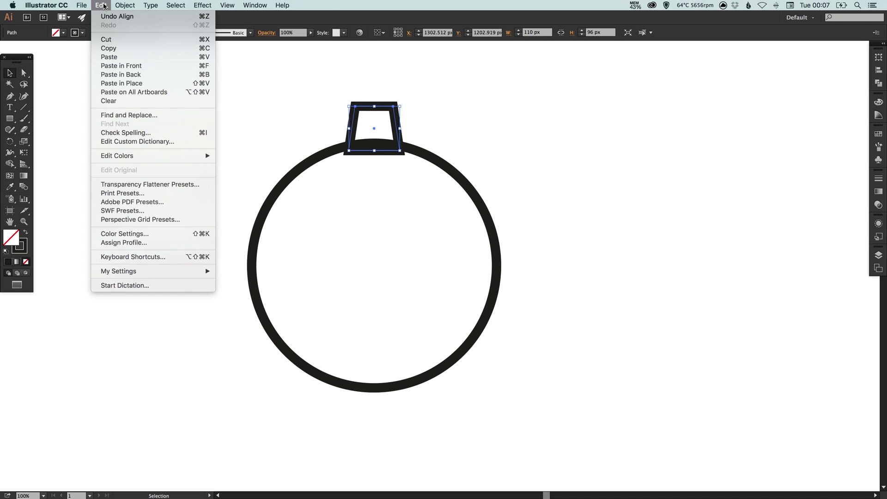
pyautogui.click(110, 83)
pyautogui.hotkey('shift', 'Down')
pyautogui.hotkey('shift', 'Down')
pyautogui.hotkey('shift', 'Down')
pyautogui.hotkey('shift', 'Down')
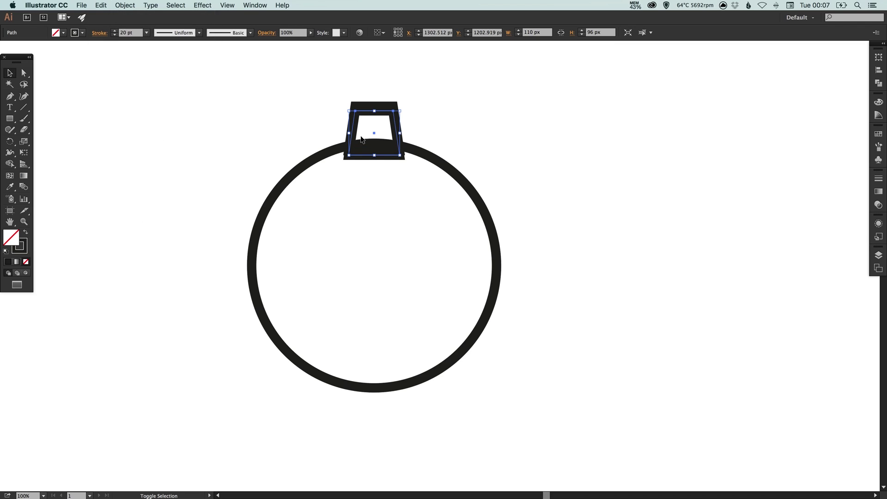
pyautogui.hotkey('shift', 'Down')
pyautogui.hotkey('shift', 'Down')
pyautogui.hotkey('shift', 'Down')
pyautogui.hotkey('shift', 'Down')
pyautogui.hotkey('shift', 'Down')
pyautogui.hotkey('shift', 'Down')
pyautogui.hotkey('shift', 'Down')
pyautogui.hotkey('shift', 'Down')
pyautogui.hotkey('shift', 'Down')
pyautogui.hotkey('shift', 'Down')
pyautogui.hotkey('shift', 'Down')
pyautogui.hotkey('shift', 'Down')
pyautogui.hotkey('shift', 'Down')
pyautogui.hotkey('shift', 'Down')
pyautogui.hotkey('shift', 'Down')
pyautogui.hotkey('shift', 'Down')
pyautogui.hotkey('shift', 'Down')
pyautogui.hotkey('shift', 'Down')
pyautogui.hotkey('shift', 'Down')
pyautogui.hotkey('shift', 'Down')
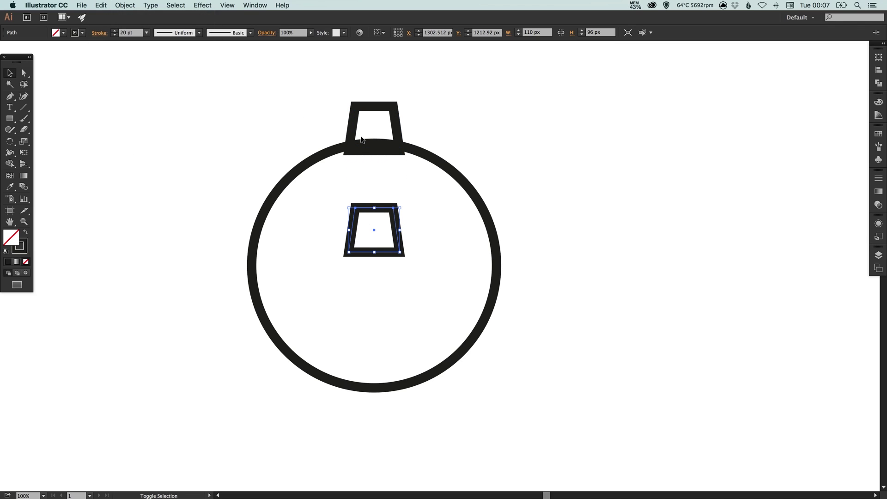
pyautogui.hotkey('shift', 'Down')
pyautogui.hotkey('shift', 'Down')
pyautogui.hotkey('shift', 'Down')
pyautogui.hotkey('shift', 'Down')
pyautogui.hotkey('shift', 'Down')
pyautogui.hotkey('shift', 'Down')
pyautogui.hotkey('shift', 'Down')
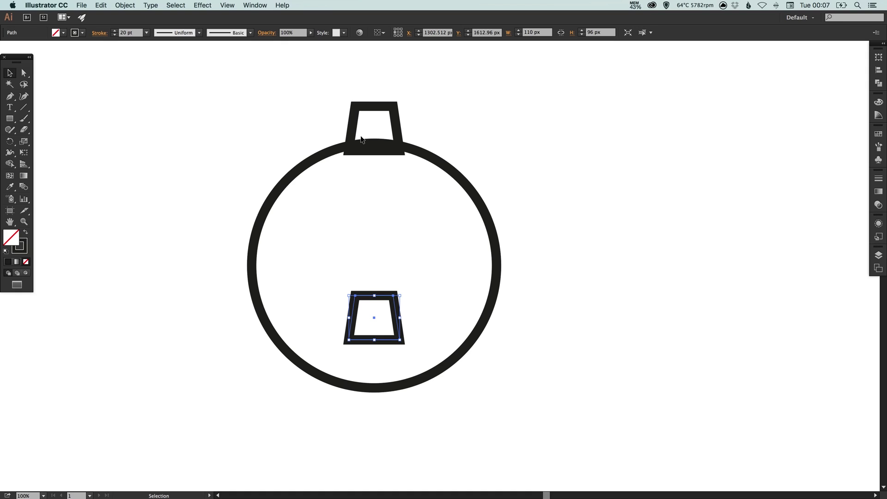
# Reflect the copy across the horizontal axis and move it onto the circle's bottom edge.
pyautogui.click(125, 6)
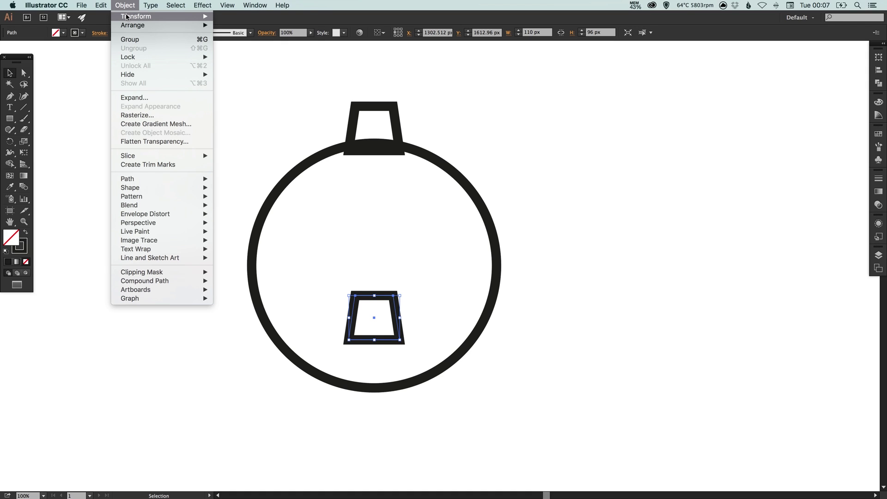
pyautogui.moveTo(128, 17)
pyautogui.click(231, 51)
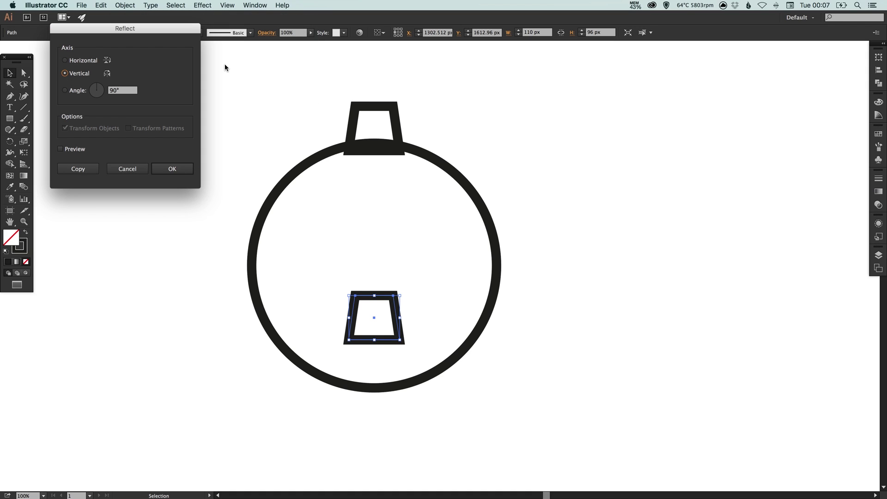
pyautogui.click(83, 62)
pyautogui.click(176, 170)
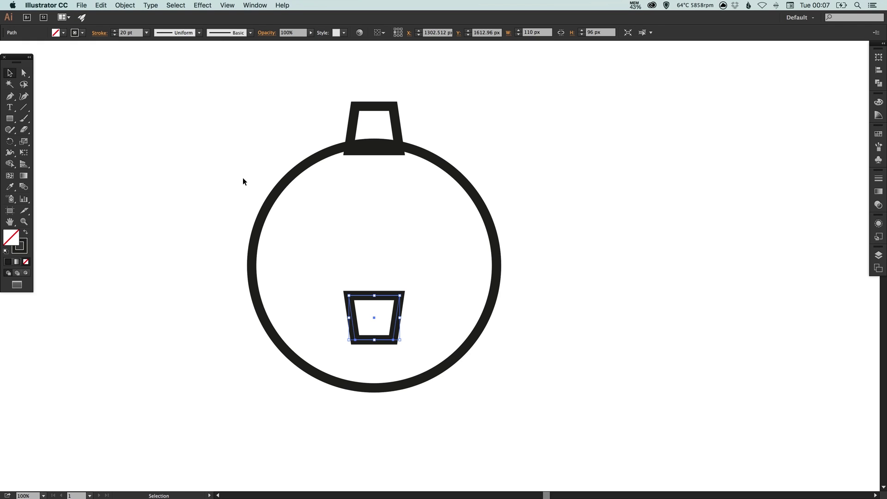
pyautogui.hotkey('shift', 'Down')
pyautogui.hotkey('shift', 'Down')
pyautogui.hotkey('shift', 'Down')
pyautogui.hotkey('shift', 'Down')
pyautogui.hotkey('shift', 'Down')
pyautogui.hotkey('shift', 'Down')
pyautogui.hotkey('shift', 'Down')
pyautogui.hotkey('shift', 'Down')
pyautogui.hotkey('shift', 'Down')
pyautogui.hotkey('shift', 'Down')
pyautogui.hotkey('shift', 'Down')
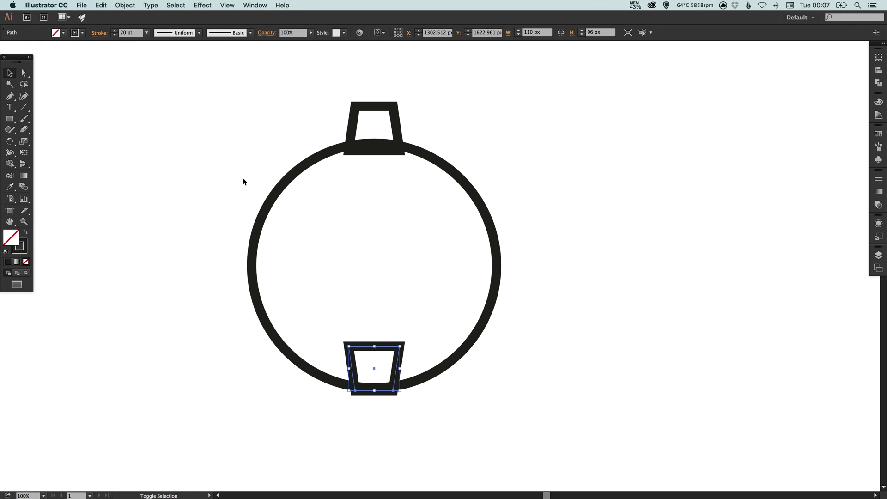
pyautogui.hotkey('shift', 'Down')
pyautogui.hotkey('shift', 'Down')
pyautogui.hotkey('shift', 'Down')
pyautogui.hotkey('shift', 'Down')
pyautogui.hotkey('shift', 'Down')
pyautogui.hotkey('shift', 'Down')
pyautogui.hotkey('shift', 'Down')
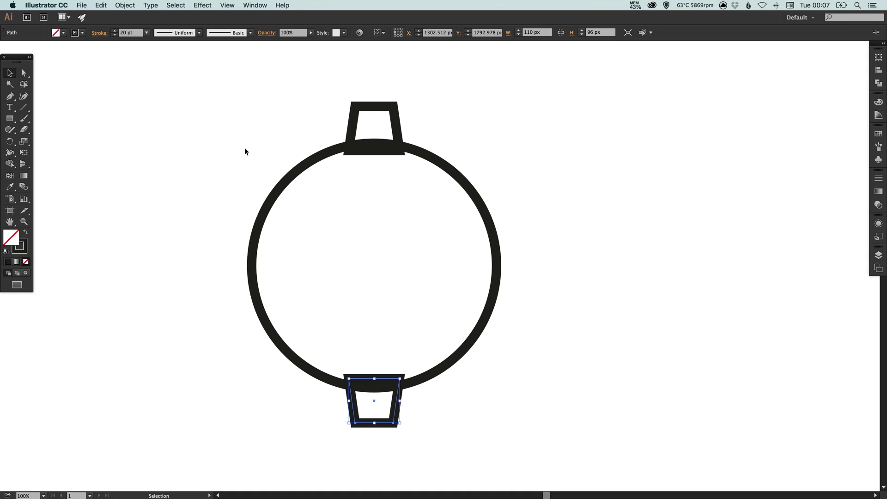
# Group the top and bottom trapezoids and center the pair vertically on the circle.
pyautogui.keyDown('shift'); pyautogui.click(356, 118); pyautogui.keyUp('shift')
pyautogui.click(126, 6)
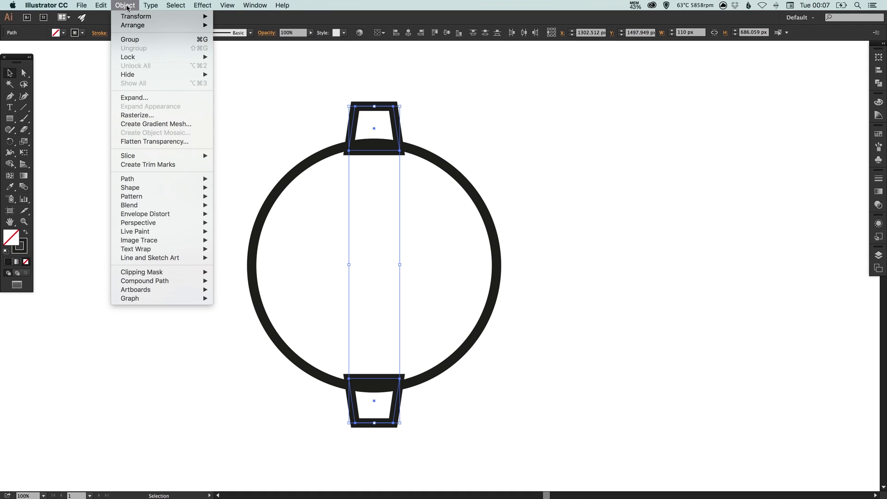
pyautogui.click(130, 39)
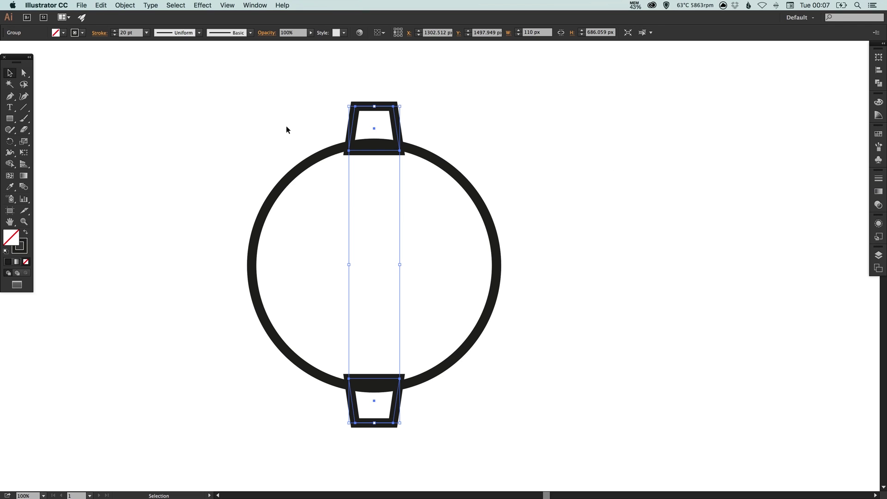
pyautogui.moveTo(260, 119); pyautogui.dragTo(494, 407)
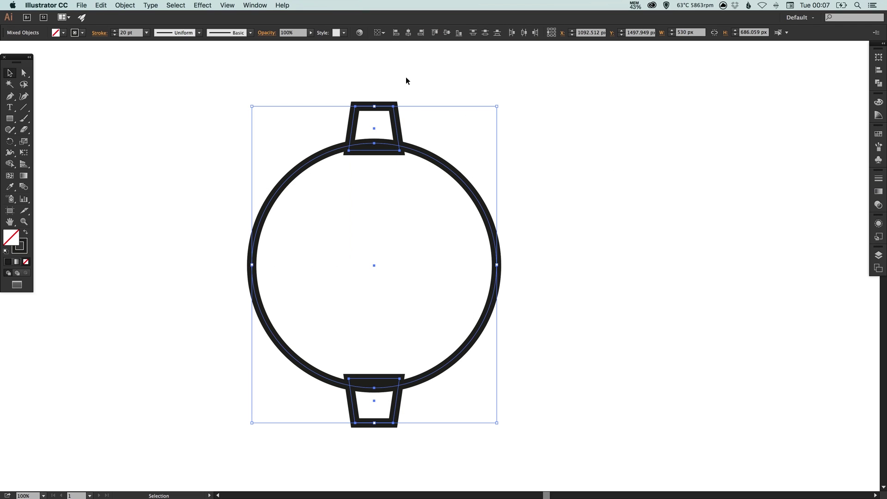
pyautogui.click(447, 32)
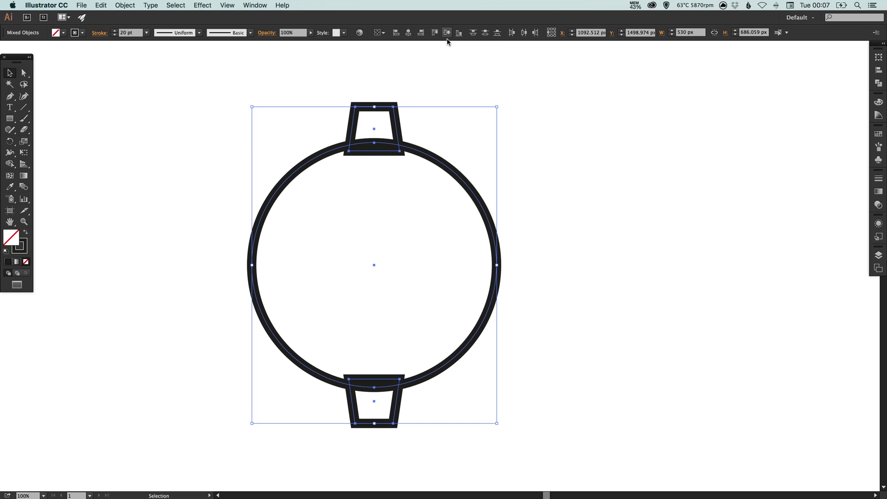
pyautogui.click(431, 99)
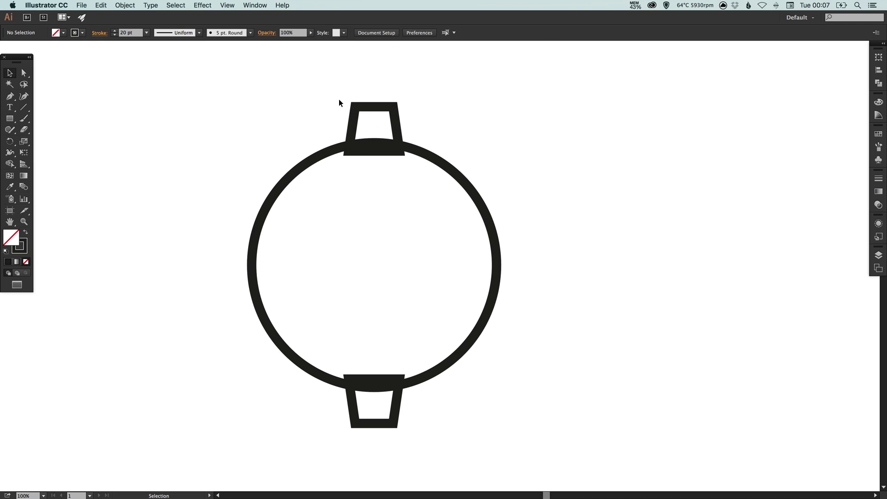
# Paste an in-place copy of the top/bottom tab pair and rotate it 90° onto the left and right.
pyautogui.moveTo(339, 102); pyautogui.dragTo(354, 119)
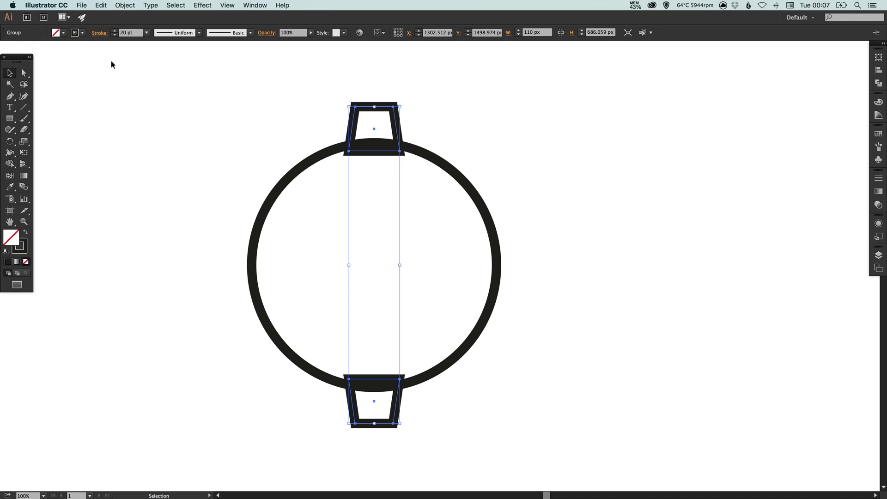
pyautogui.click(101, 5)
pyautogui.click(105, 49)
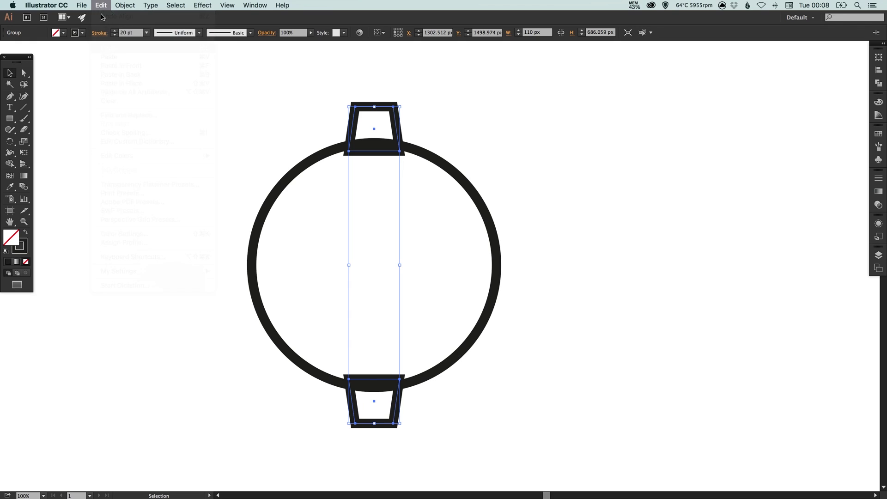
pyautogui.click(101, 5)
pyautogui.click(118, 83)
pyautogui.click(10, 143)
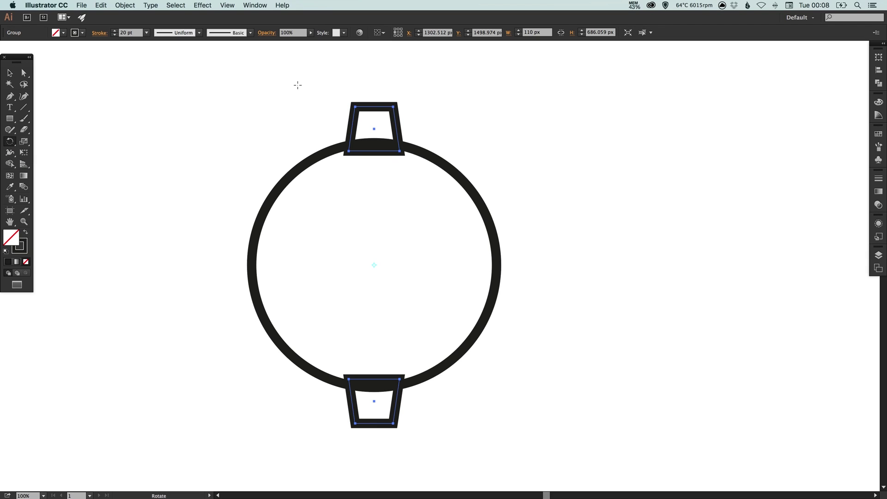
pyautogui.moveTo(292, 91); pyautogui.dragTo(484, 217)
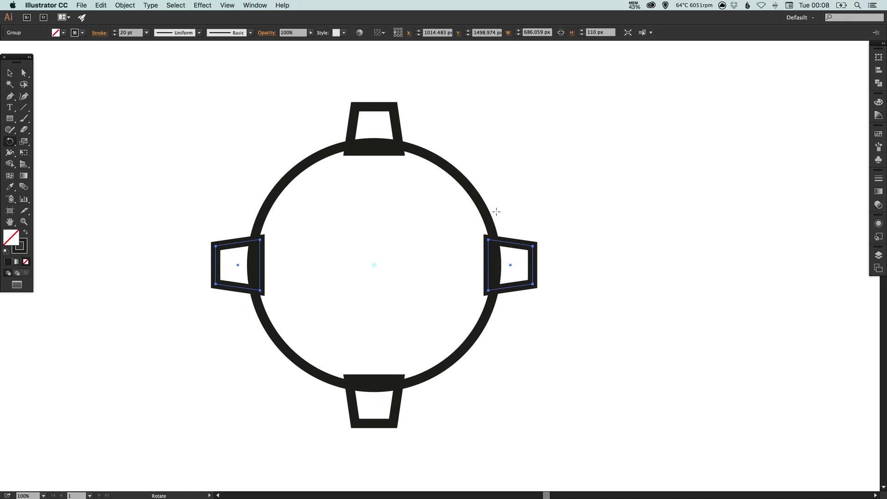
pyautogui.press('v')
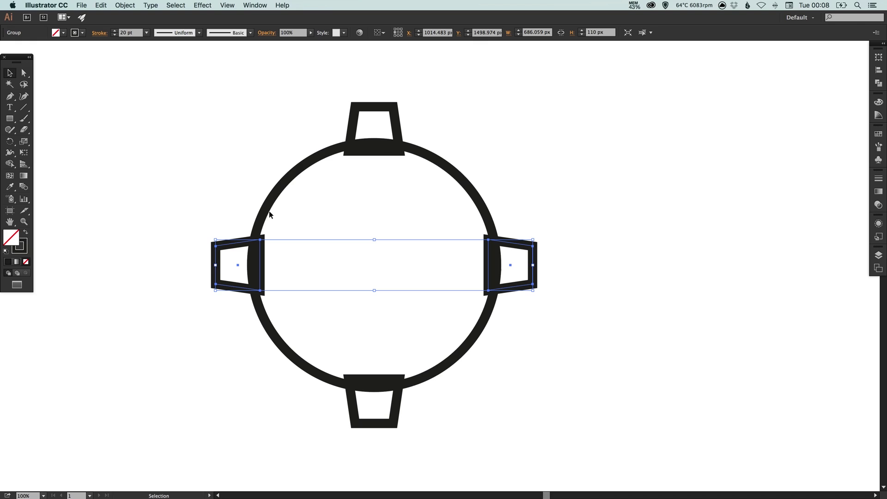
# Paste an in-place copy of all four tabs and rotate it 45° into the diagonals.
pyautogui.keyDown('shift'); pyautogui.click(390, 110); pyautogui.keyUp('shift')
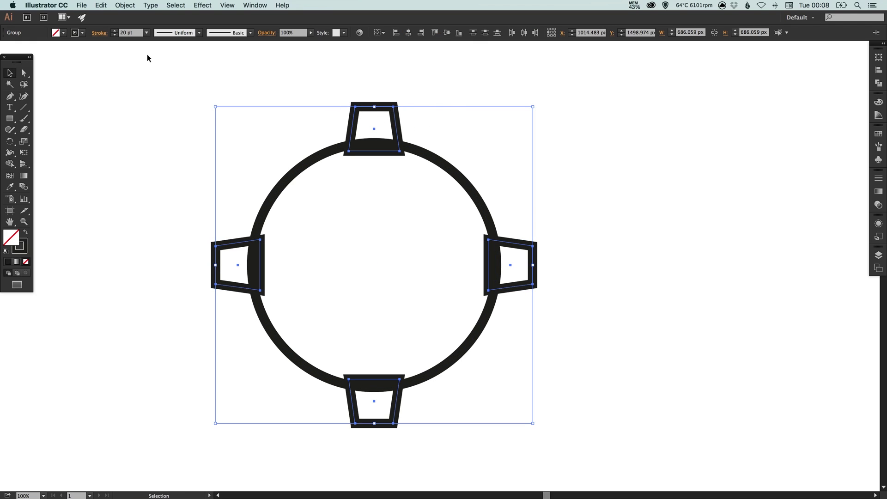
pyautogui.click(102, 7)
pyautogui.click(106, 49)
pyautogui.click(102, 5)
pyautogui.click(127, 87)
pyautogui.click(9, 141)
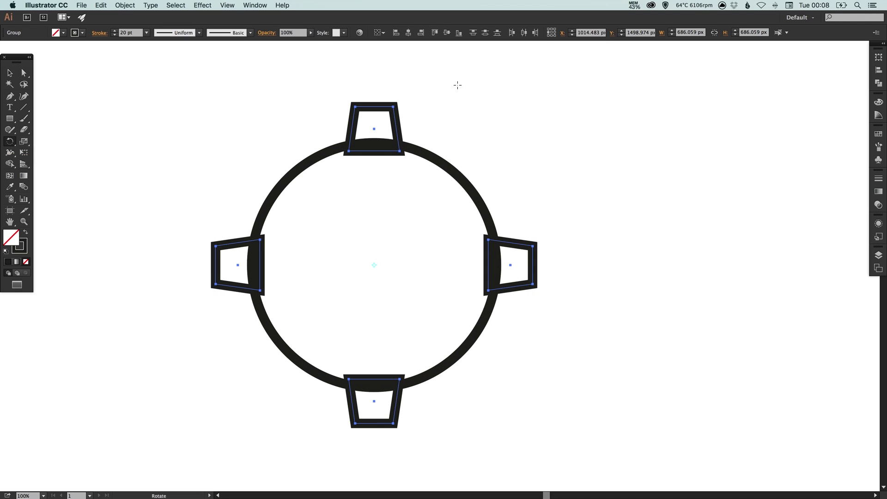
pyautogui.moveTo(445, 86); pyautogui.dragTo(555, 184)
pyautogui.press('v')
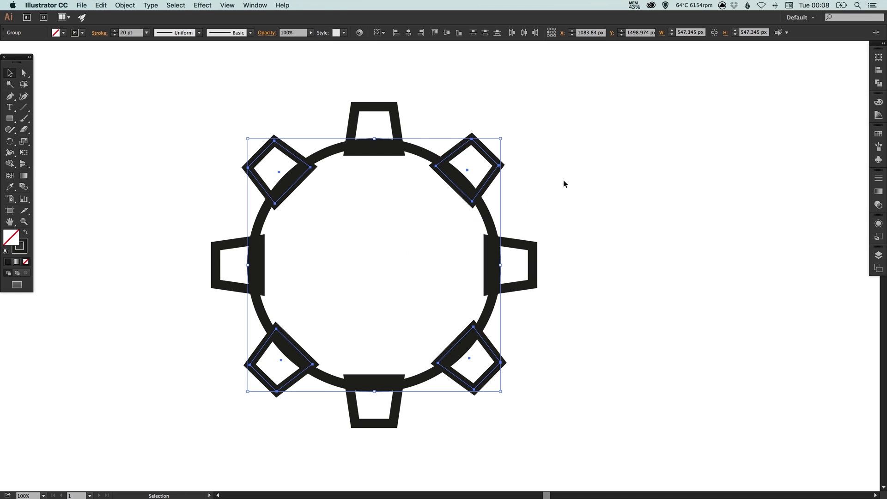
# Select the left-right, diagonal and top-bottom tab pairs together.
pyautogui.click(566, 178)
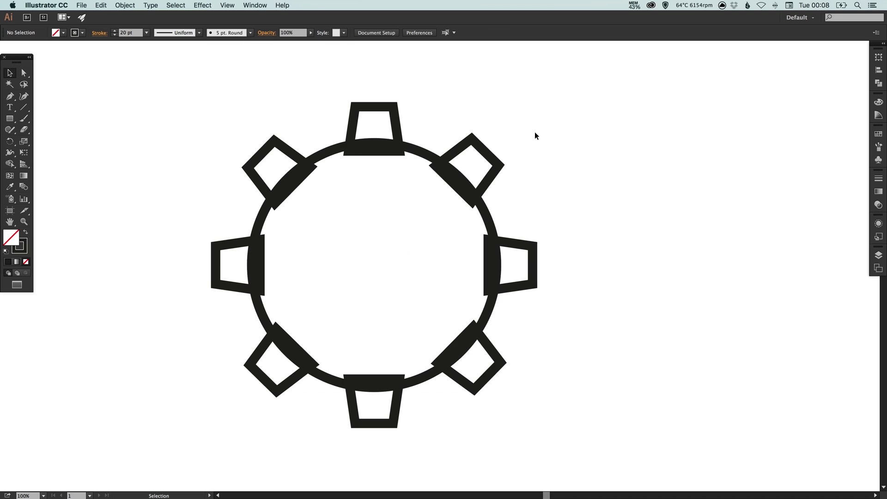
pyautogui.click(217, 243)
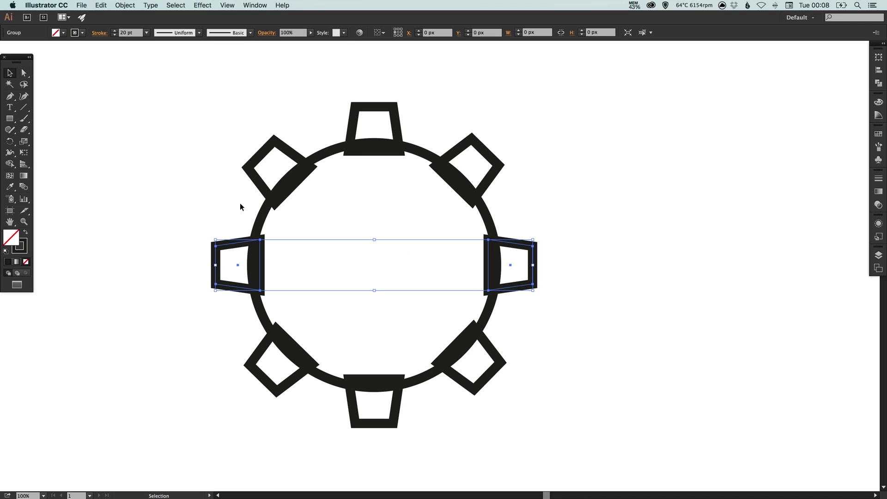
pyautogui.keyDown('shift'); pyautogui.click(253, 158); pyautogui.keyUp('shift')
pyautogui.keyDown('shift'); pyautogui.click(353, 106); pyautogui.keyUp('shift')
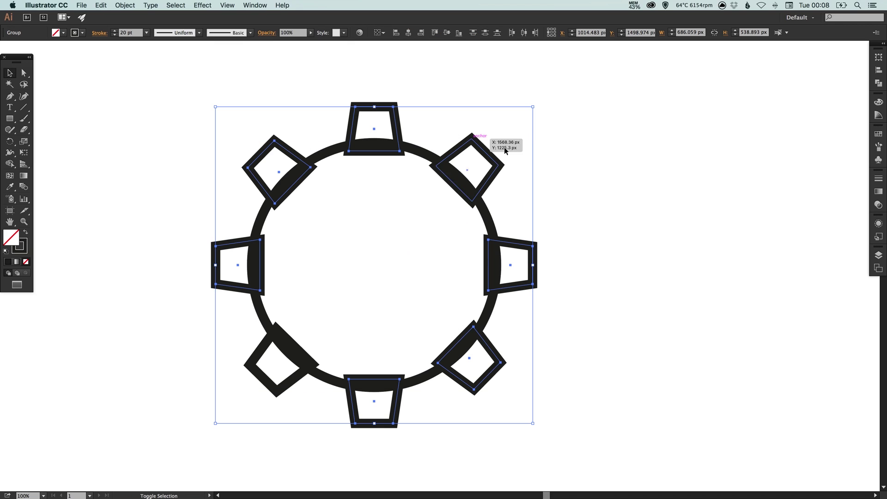
# Ungroup all eight tabs into separate shapes.
pyautogui.keyDown('shift'); pyautogui.click(469, 138); pyautogui.keyUp('shift')
pyautogui.click(126, 6)
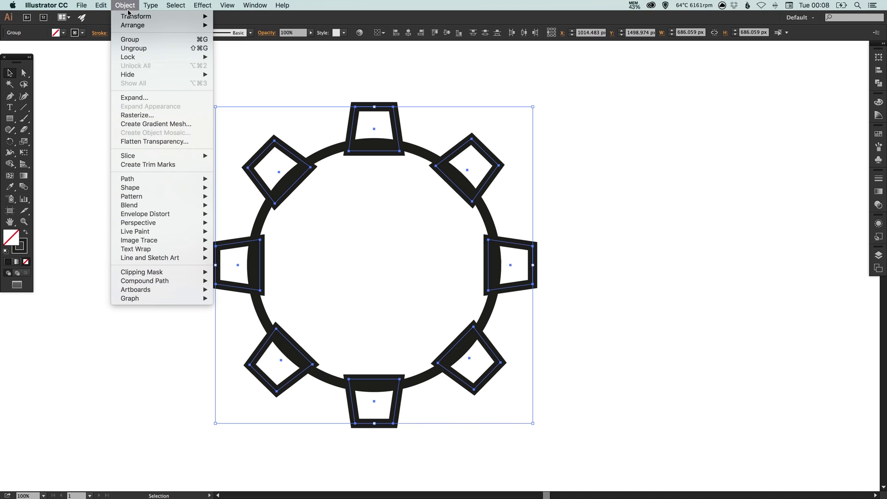
pyautogui.click(139, 50)
pyautogui.click(216, 146)
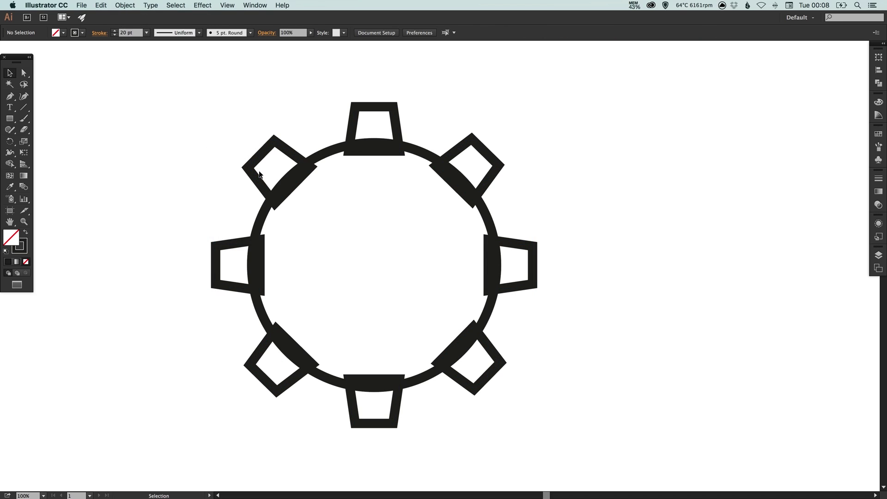
pyautogui.click(260, 158)
pyautogui.click(299, 120)
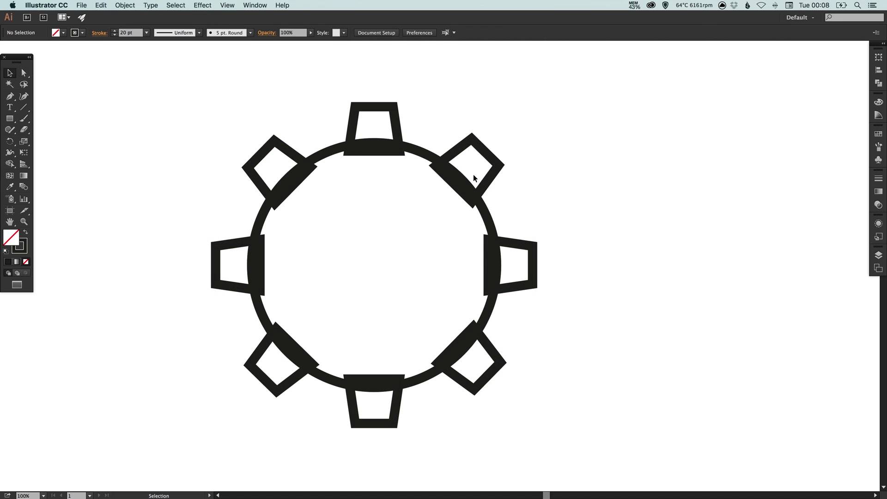
pyautogui.click(501, 171)
pyautogui.click(563, 161)
# Paste an in-place copy of the ring and shrink it around its centre to about 329 px.
pyautogui.click(261, 224)
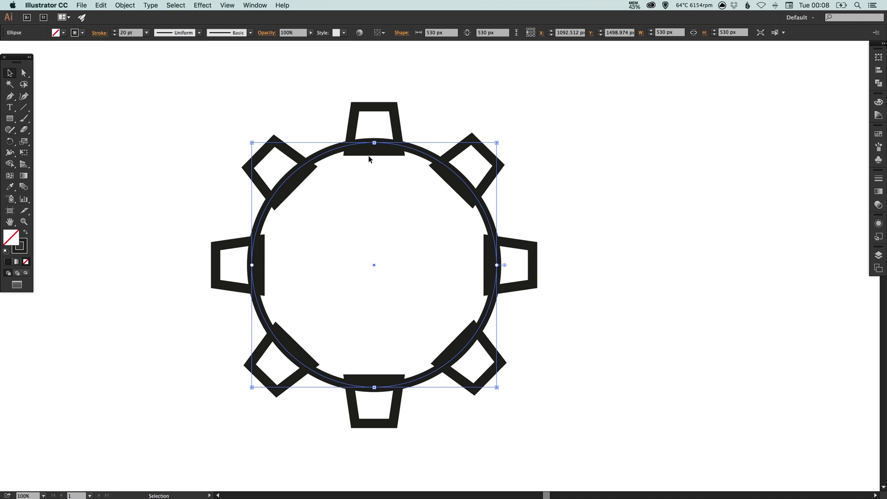
pyautogui.click(101, 5)
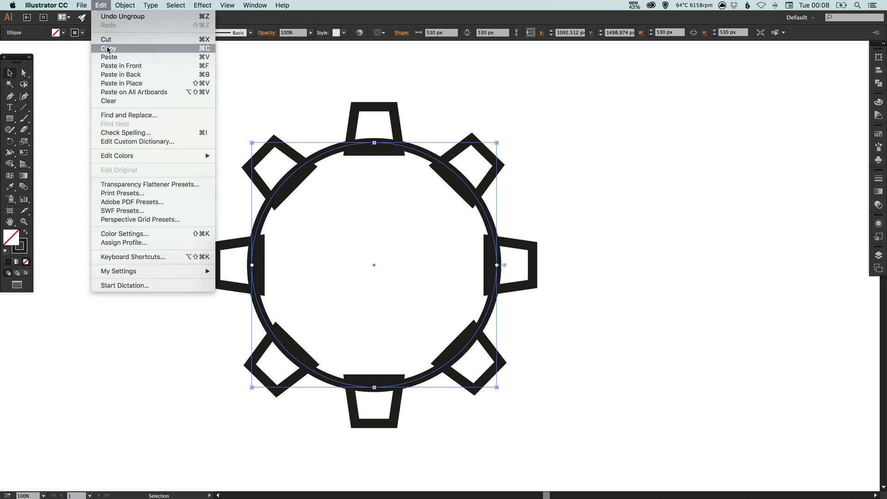
pyautogui.click(101, 5)
pyautogui.click(101, 5)
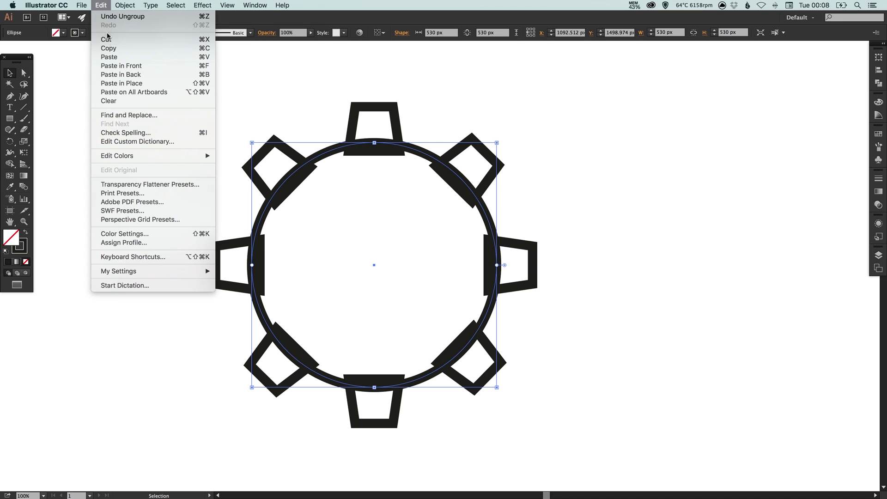
pyautogui.click(111, 83)
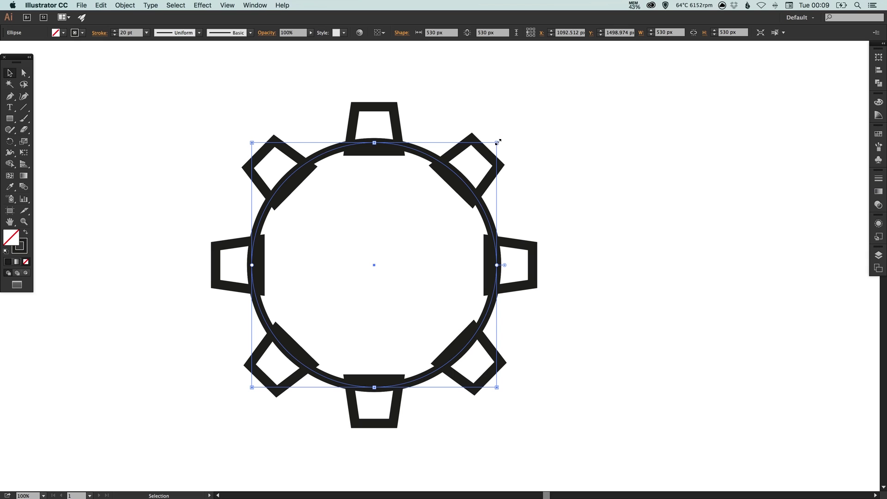
pyautogui.moveTo(498, 141); pyautogui.dragTo(450, 190)
pyautogui.click(563, 164)
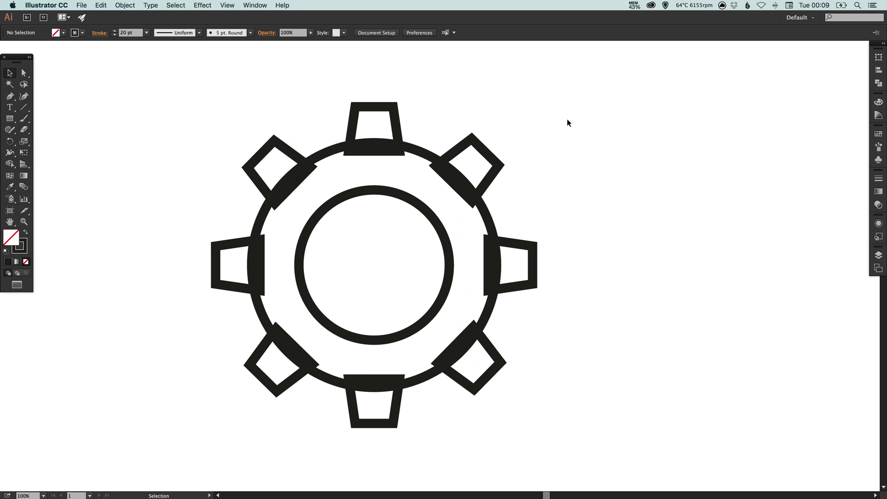
# Unite the eight tabs and outer ring with Pathfinder, excluding the inner circle.
pyautogui.moveTo(153, 87); pyautogui.dragTo(571, 429)
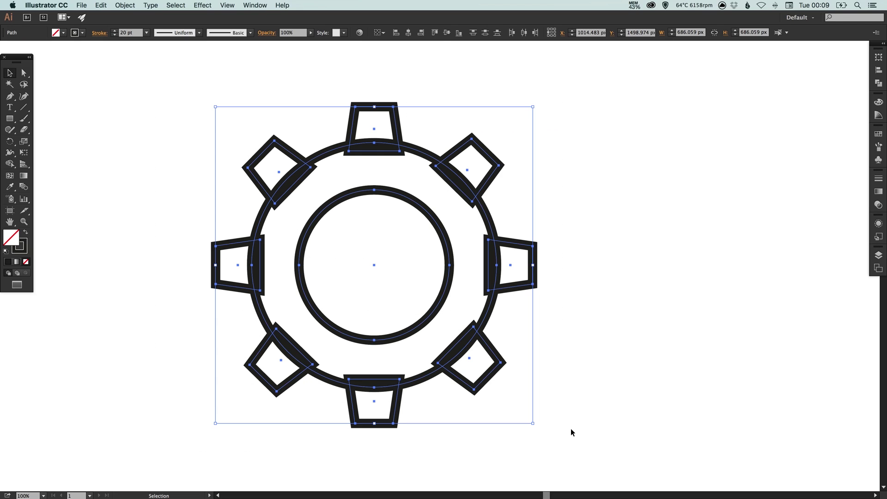
pyautogui.press('shift')
pyautogui.keyDown('shift'); pyautogui.click(409, 201); pyautogui.keyUp('shift')
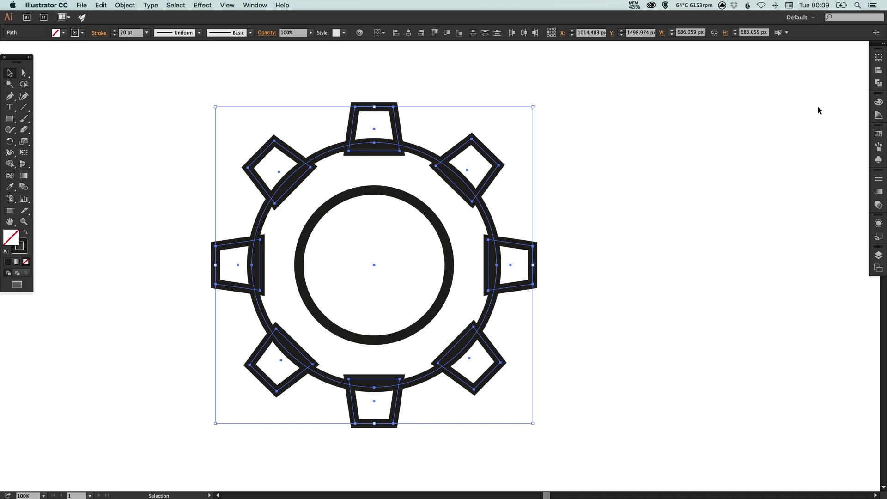
pyautogui.click(879, 83)
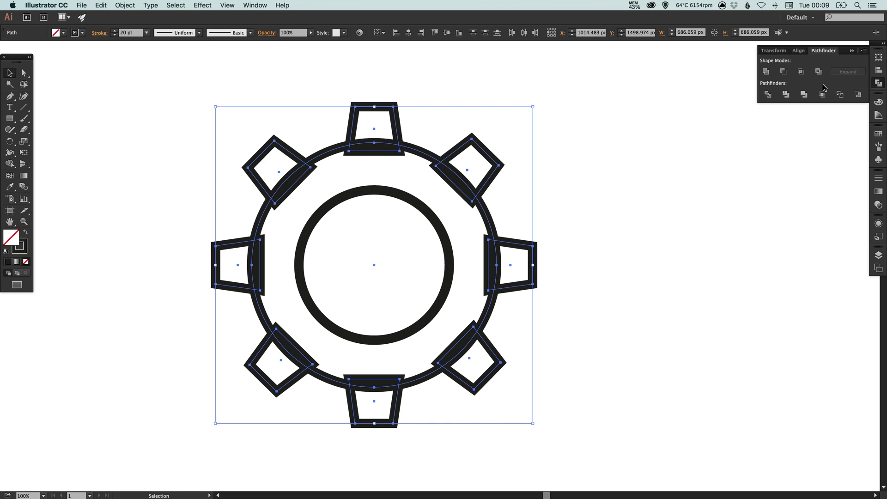
pyautogui.click(767, 73)
pyautogui.click(695, 108)
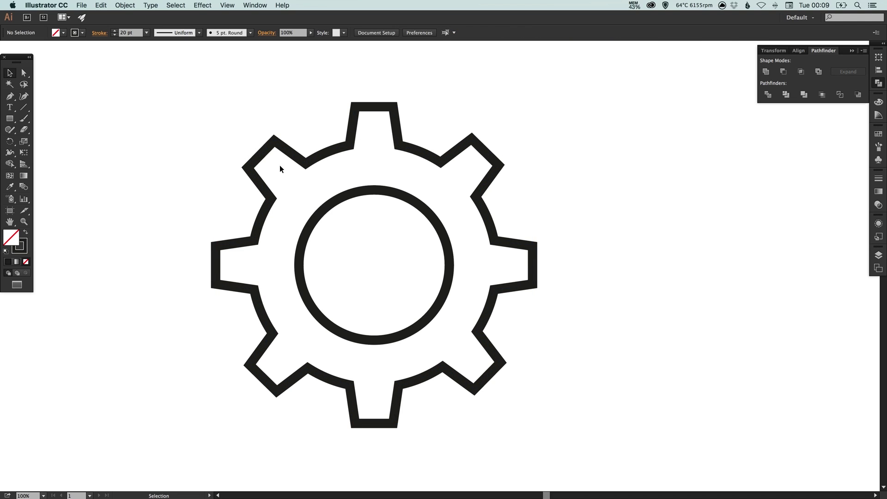
# Undo the Pathfinder Unite and select every path of the gear.
pyautogui.press('super+y')
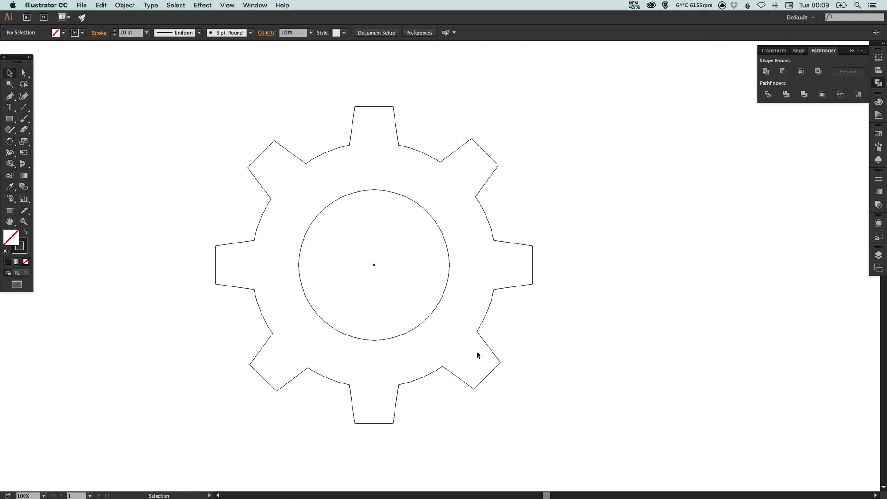
pyautogui.press('super+y')
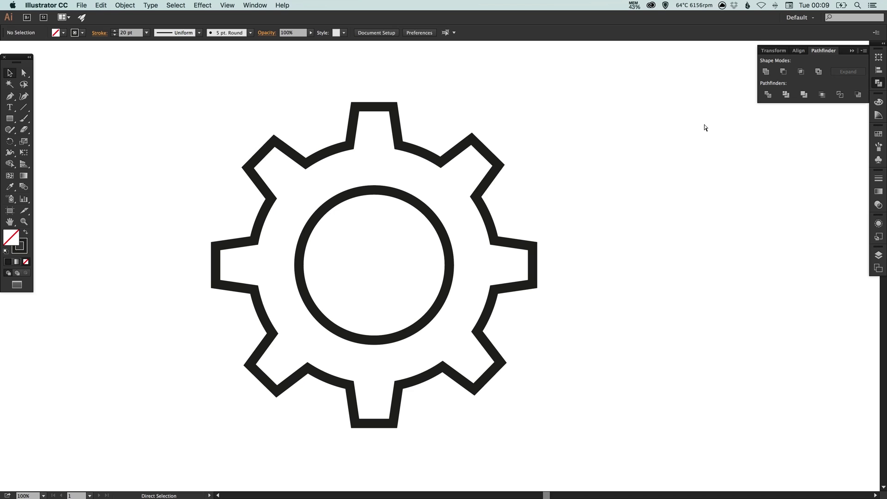
pyautogui.press('super+z')
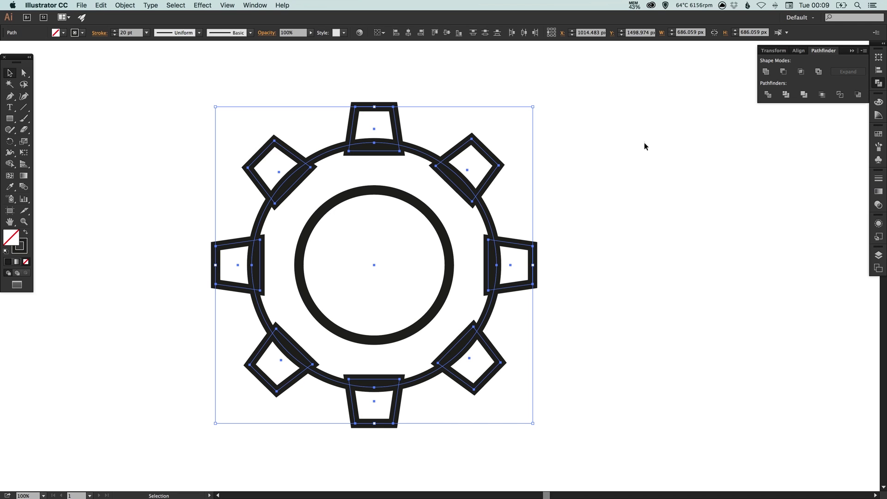
pyautogui.click(644, 145)
pyautogui.moveTo(168, 113); pyautogui.dragTo(563, 422)
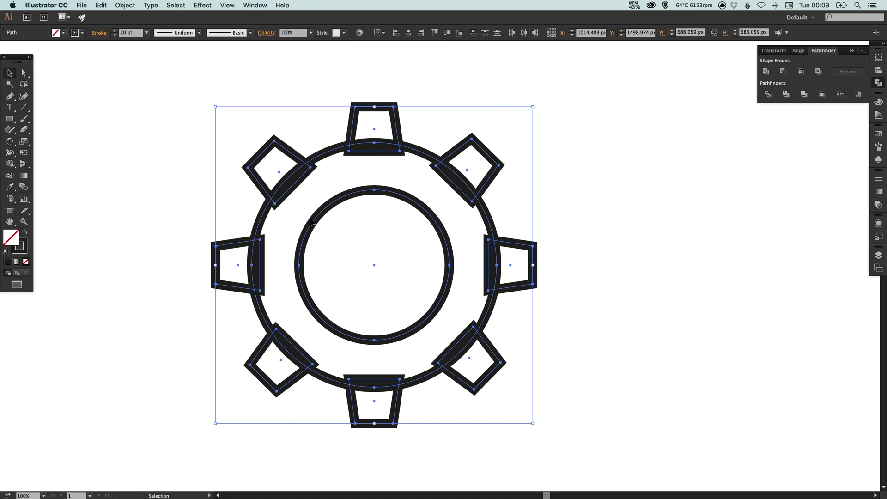
# Fuse the ring and all eight teeth together with the Shape Builder Tool.
pyautogui.click(9, 163)
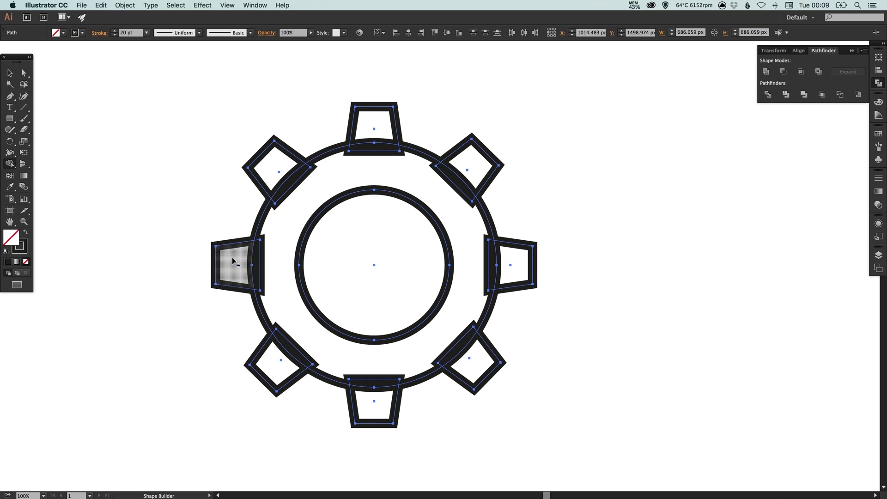
pyautogui.moveTo(234, 259)
pyautogui.mouseDown()
pyautogui.moveTo(273, 247)
pyautogui.moveTo(284, 218)
pyautogui.mouseUp()
pyautogui.moveTo(348, 169); pyautogui.dragTo(374, 143)
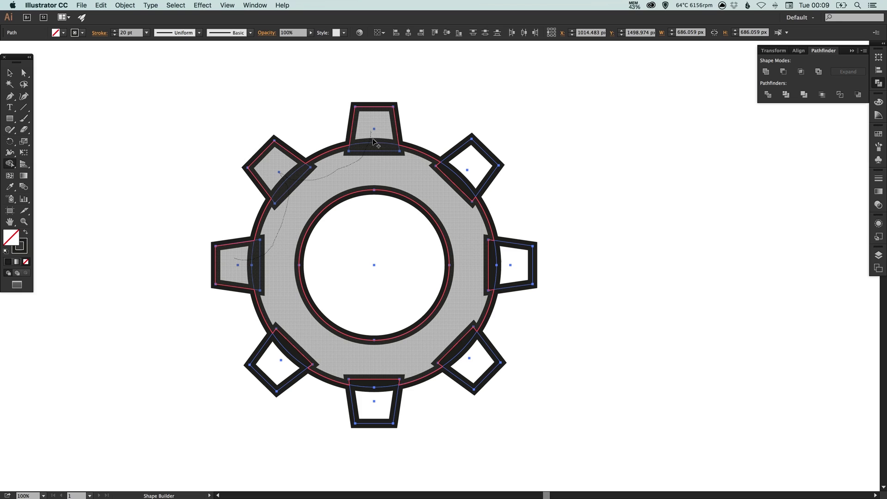
pyautogui.moveTo(428, 184)
pyautogui.mouseDown()
pyautogui.moveTo(461, 169)
pyautogui.moveTo(448, 192)
pyautogui.moveTo(476, 244)
pyautogui.moveTo(489, 266)
pyautogui.mouseUp()
pyautogui.moveTo(460, 313); pyautogui.dragTo(476, 355)
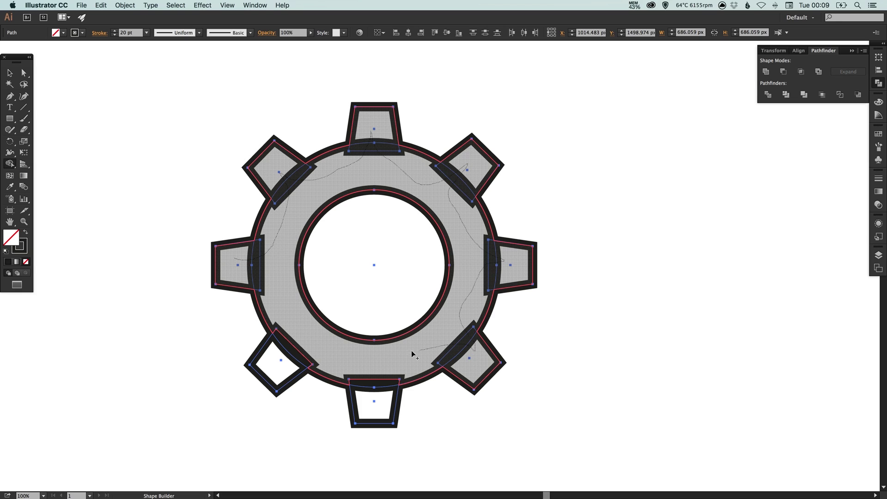
pyautogui.moveTo(411, 354)
pyautogui.mouseDown()
pyautogui.moveTo(375, 369)
pyautogui.moveTo(374, 399)
pyautogui.mouseUp()
pyautogui.moveTo(304, 351)
pyautogui.mouseDown()
pyautogui.moveTo(279, 359)
pyautogui.moveTo(285, 309)
pyautogui.mouseUp()
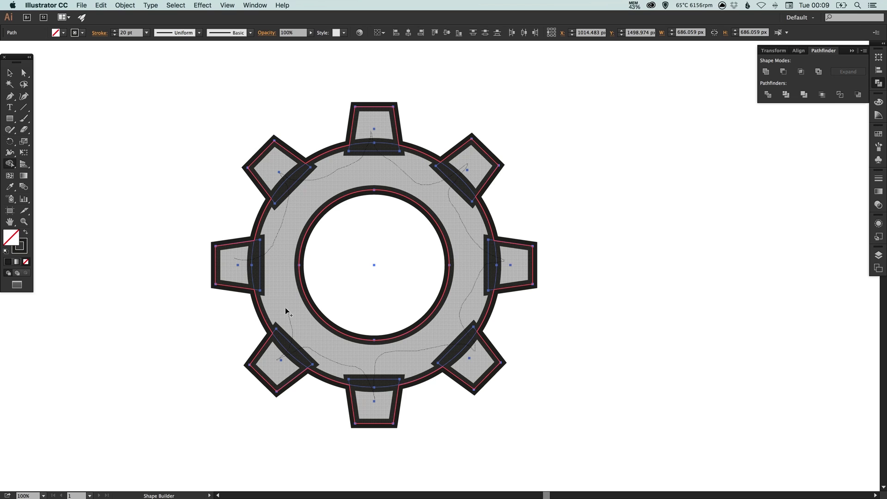
pyautogui.press('v')
pyautogui.click(559, 184)
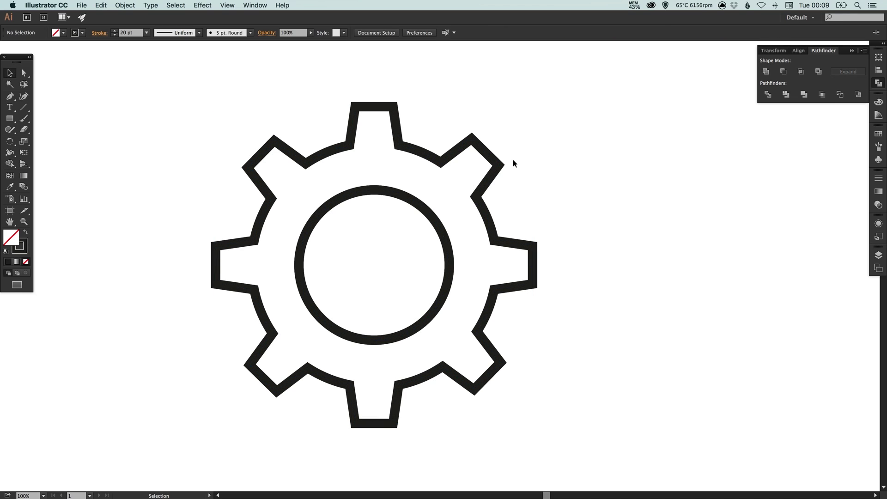
# Set the gear and inner circle strokes to 21 pt with Round Join corners.
pyautogui.hscroll(-3, 513, 163)
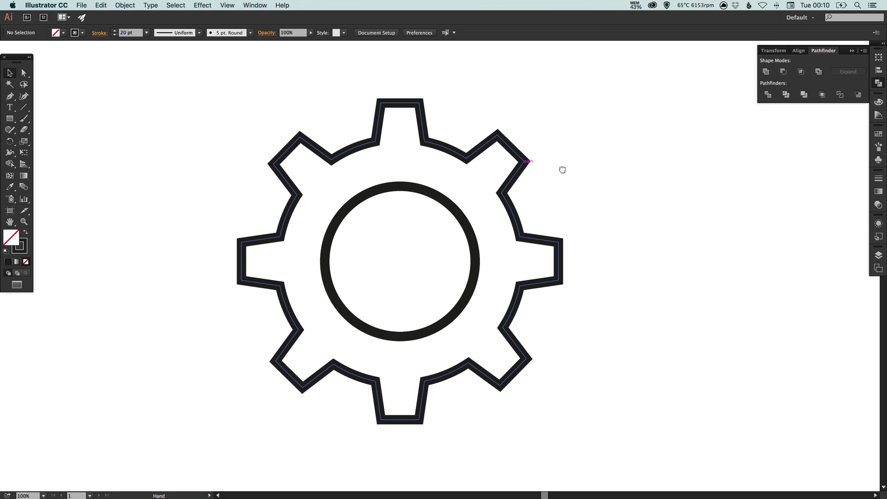
pyautogui.hscroll(-2, 562, 170)
pyautogui.click(494, 130)
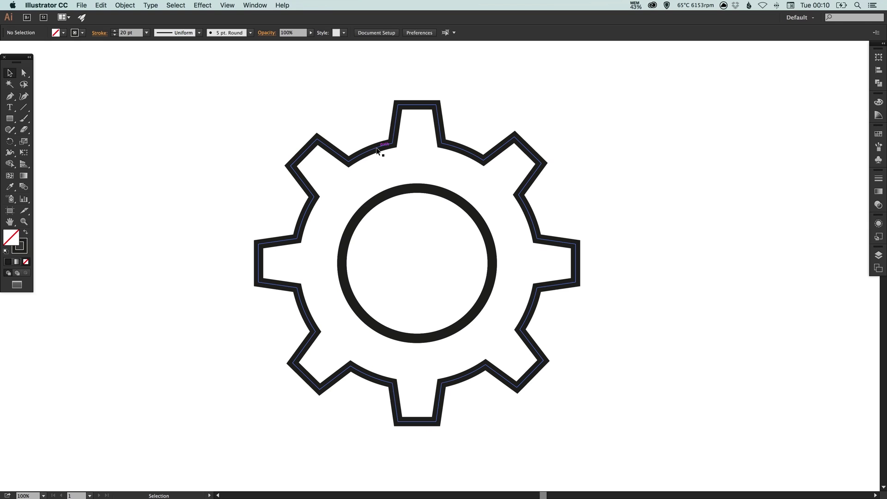
pyautogui.moveTo(349, 121); pyautogui.dragTo(401, 286)
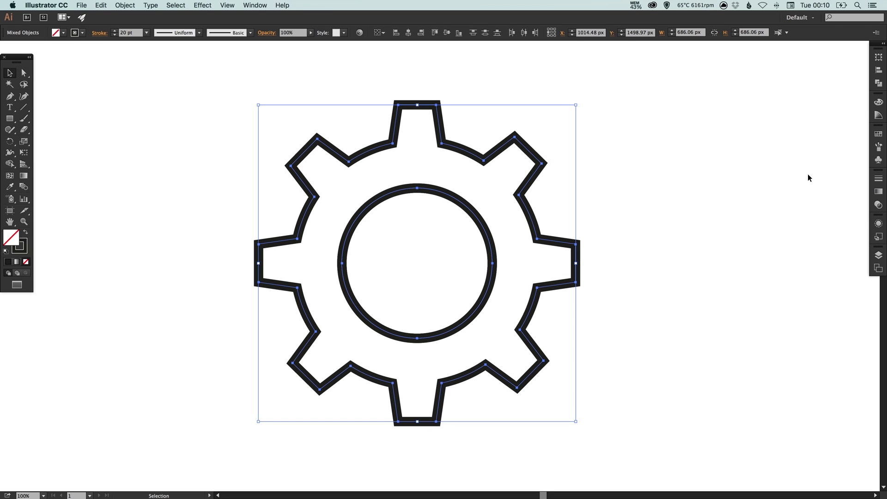
pyautogui.click(879, 179)
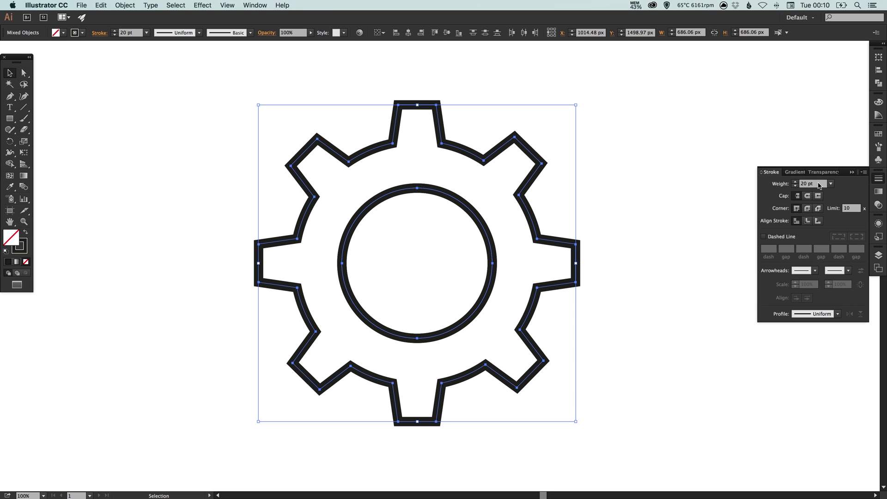
pyautogui.click(796, 182)
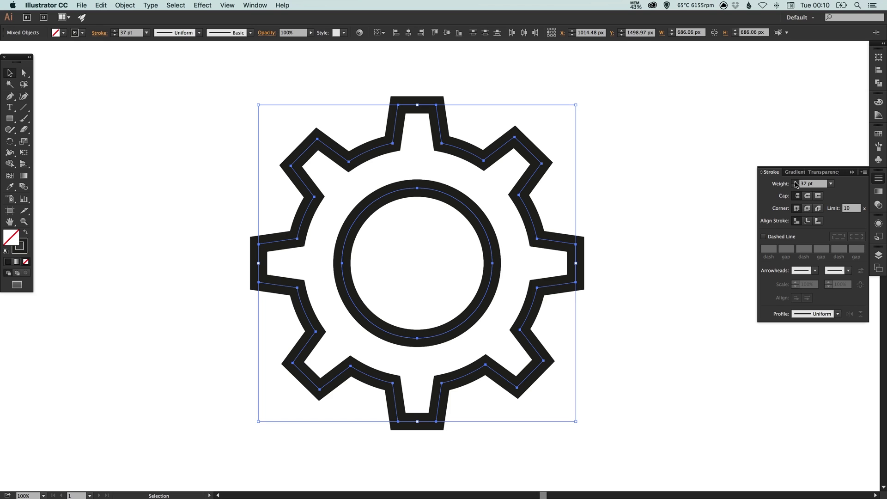
pyautogui.click(796, 187)
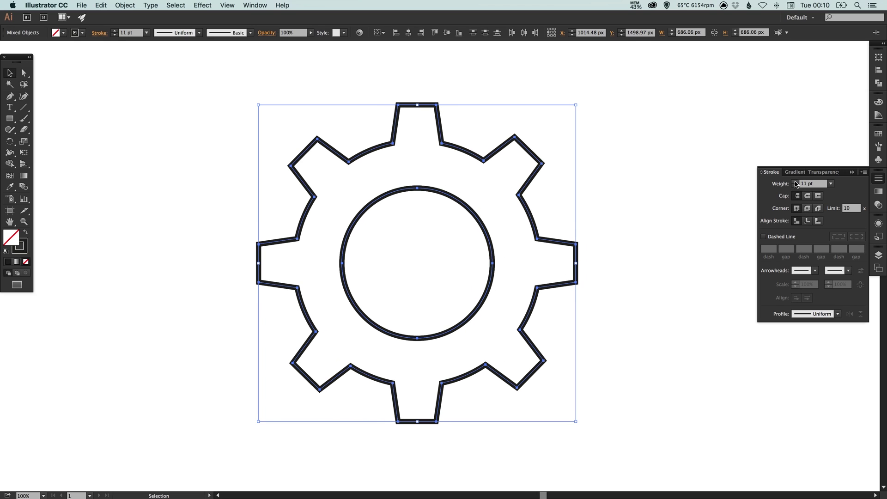
pyautogui.click(796, 182)
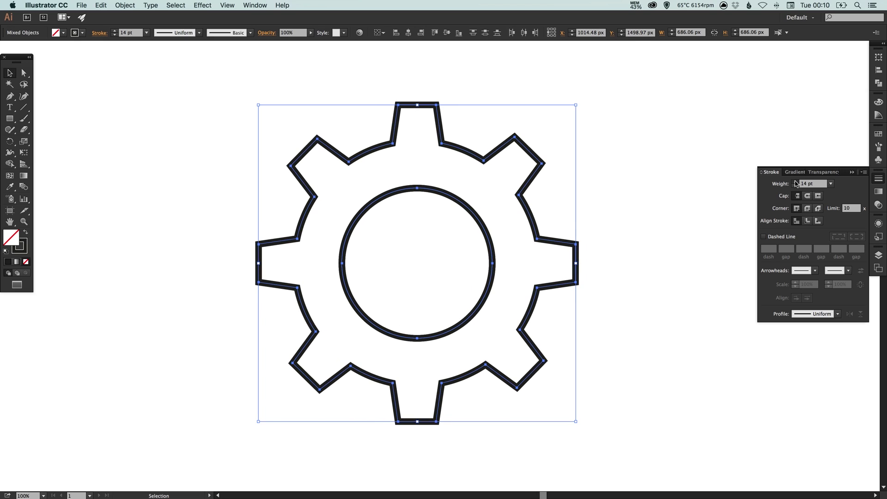
pyautogui.click(808, 209)
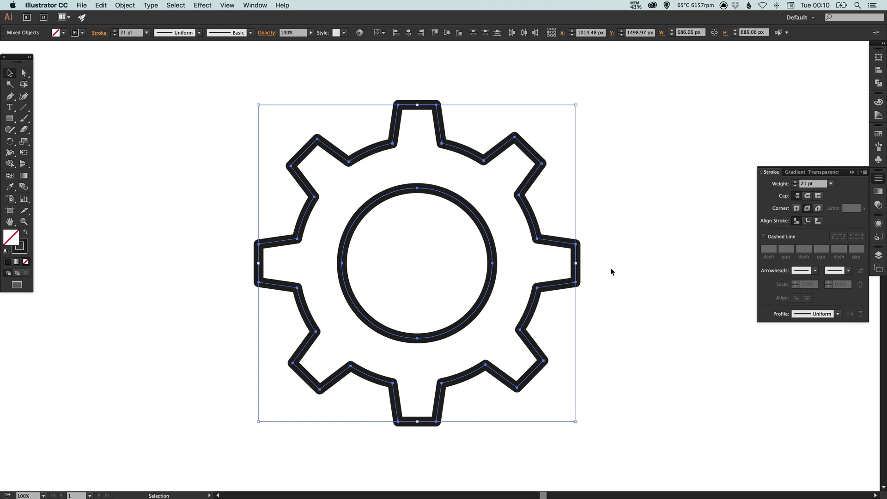
pyautogui.click(664, 193)
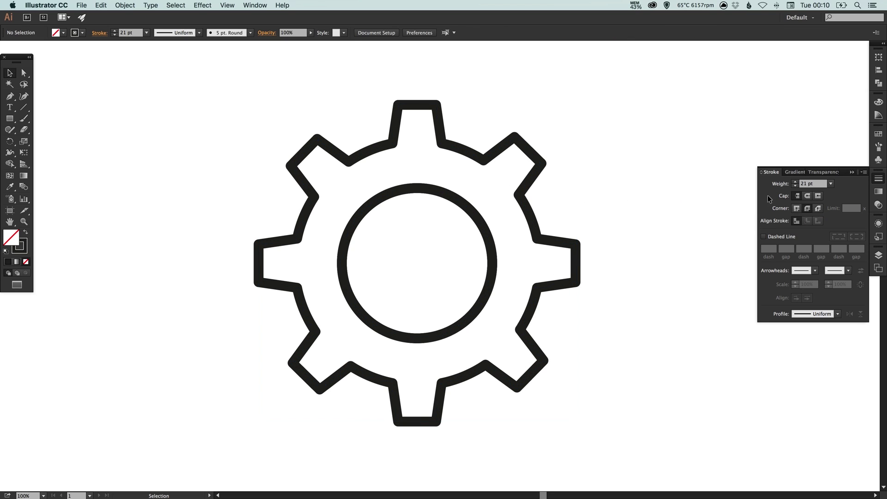
# Select the gear and inner circle and lower their stroke weight to 20 pt.
pyautogui.press('space')
pyautogui.moveTo(610, 176); pyautogui.dragTo(614, 180)
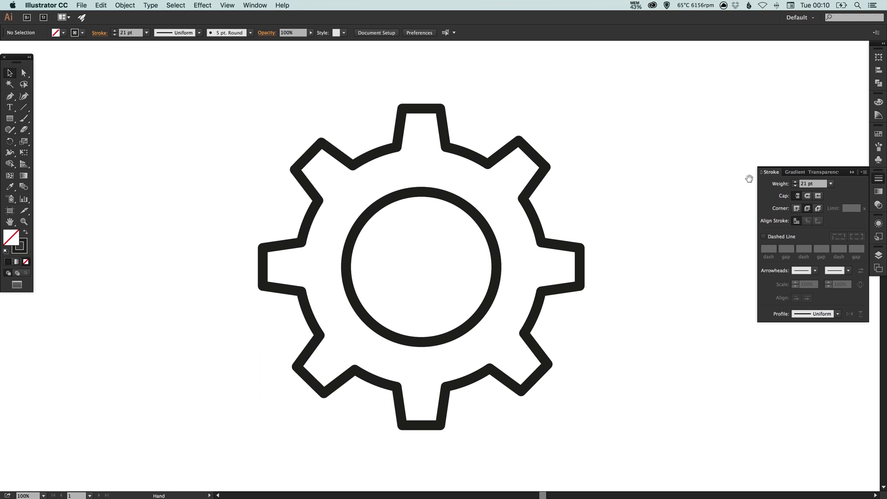
pyautogui.click(879, 179)
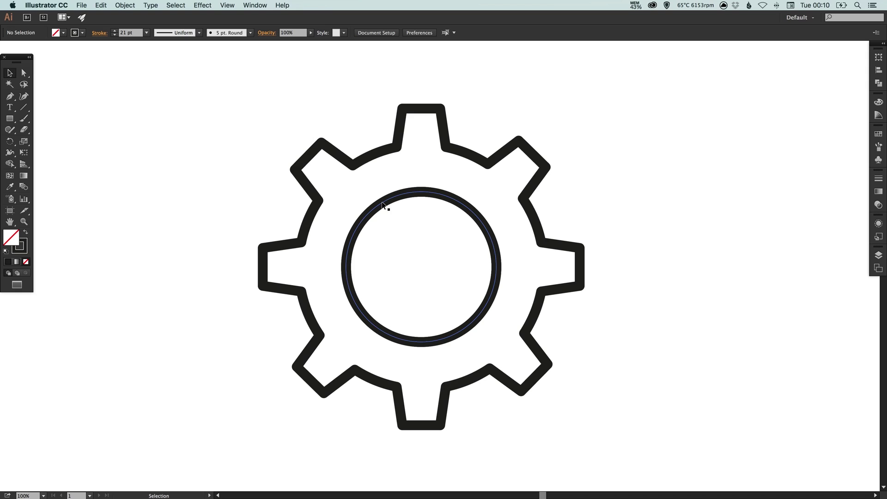
pyautogui.moveTo(220, 132); pyautogui.dragTo(573, 388)
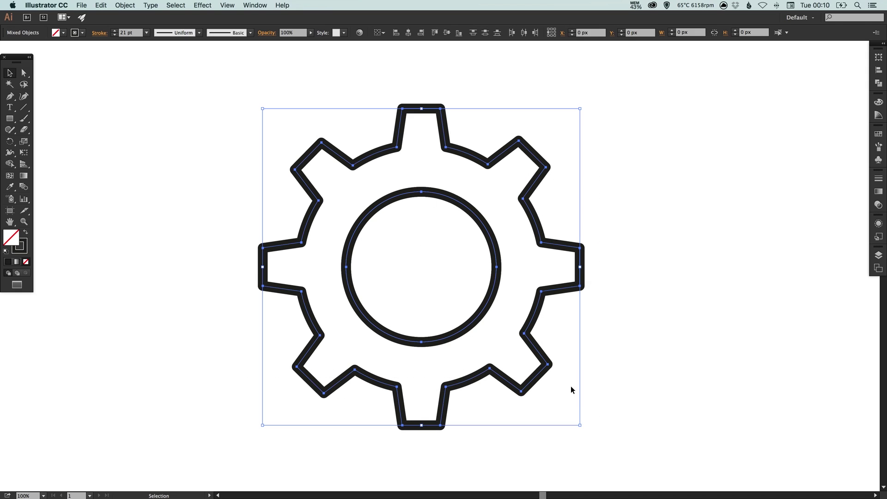
pyautogui.click(878, 179)
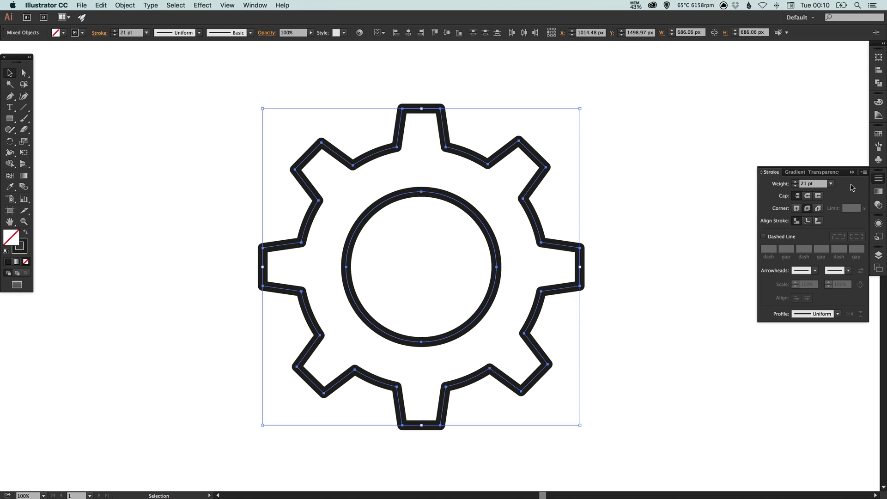
pyautogui.click(795, 186)
pyautogui.click(878, 179)
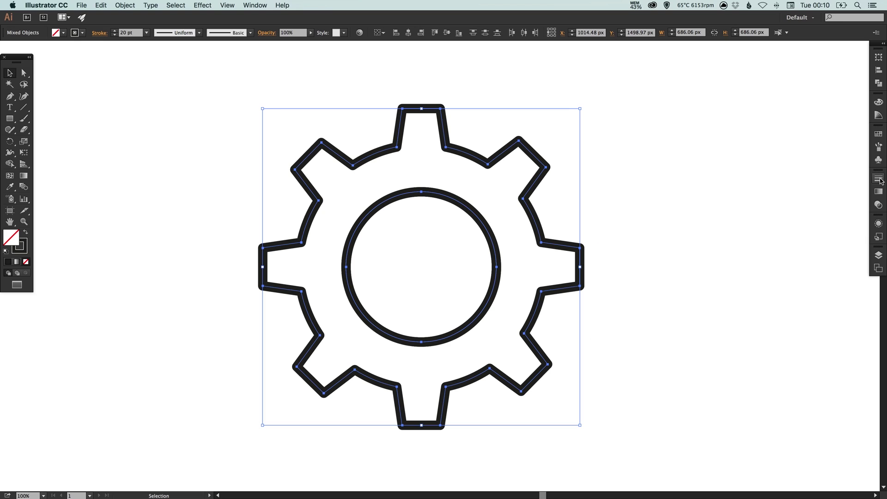
# Trial-shrink and recentre the gear, then undo to restore its full 686 px size.
pyautogui.moveTo(580, 109)
pyautogui.mouseDown()
pyautogui.moveTo(353, 307)
pyautogui.moveTo(348, 341)
pyautogui.moveTo(452, 240)
pyautogui.mouseUp()
pyautogui.click(530, 204)
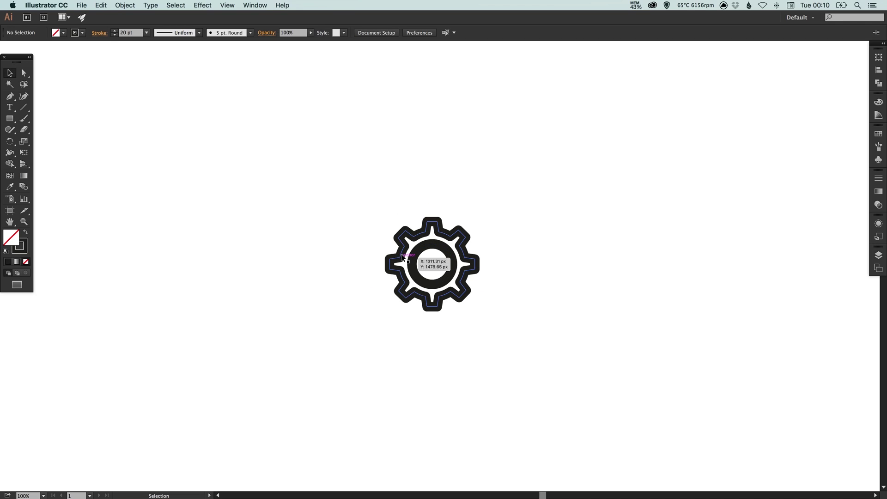
pyautogui.press('super+z')
pyautogui.press('super+z')
pyautogui.press('super+z')
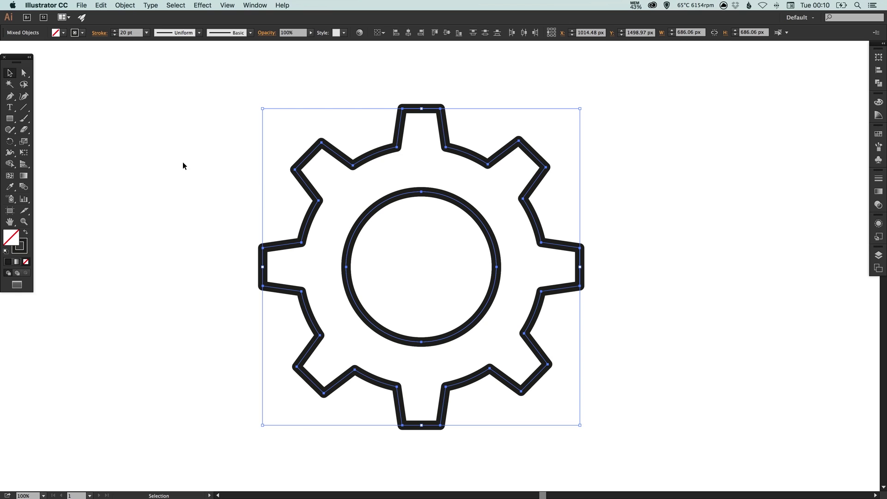
# Expand the gear and circle strokes into filled outlines via Object > Expand.
pyautogui.click(128, 6)
pyautogui.click(131, 98)
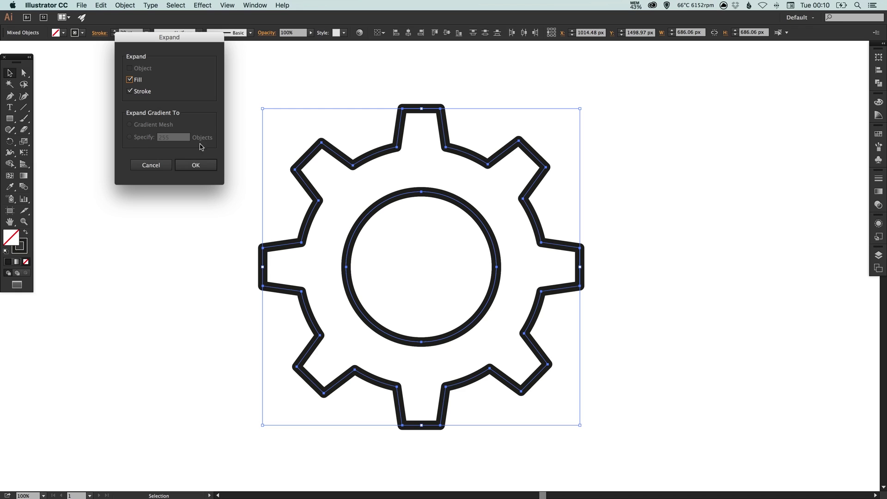
pyautogui.click(192, 165)
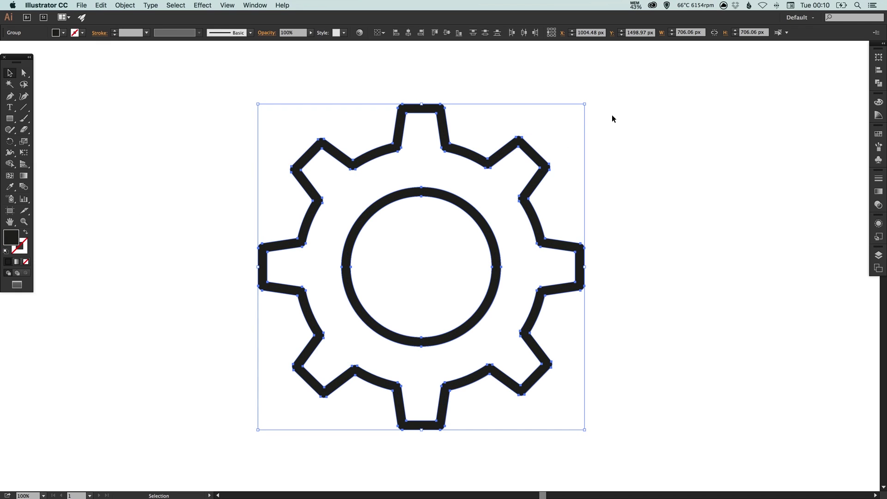
# Test shrinking the expanded gear group toward 125 px, then deselect it.
pyautogui.moveTo(584, 106); pyautogui.dragTo(451, 238)
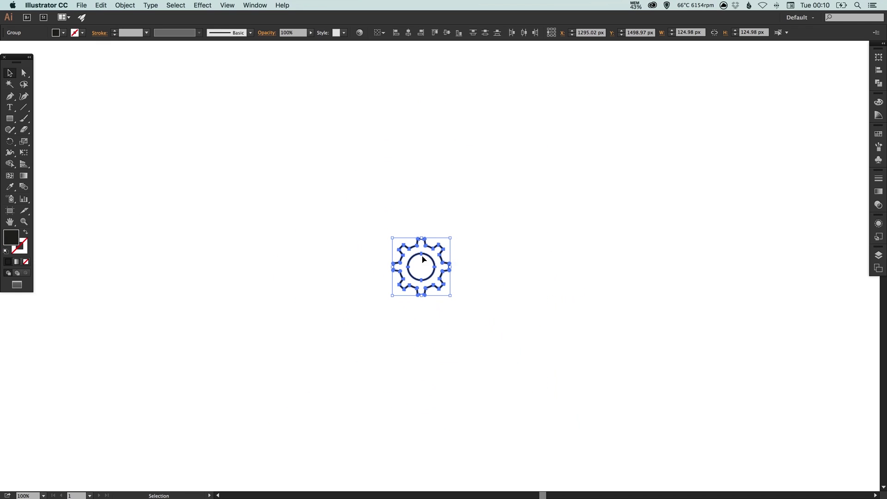
pyautogui.click(440, 282)
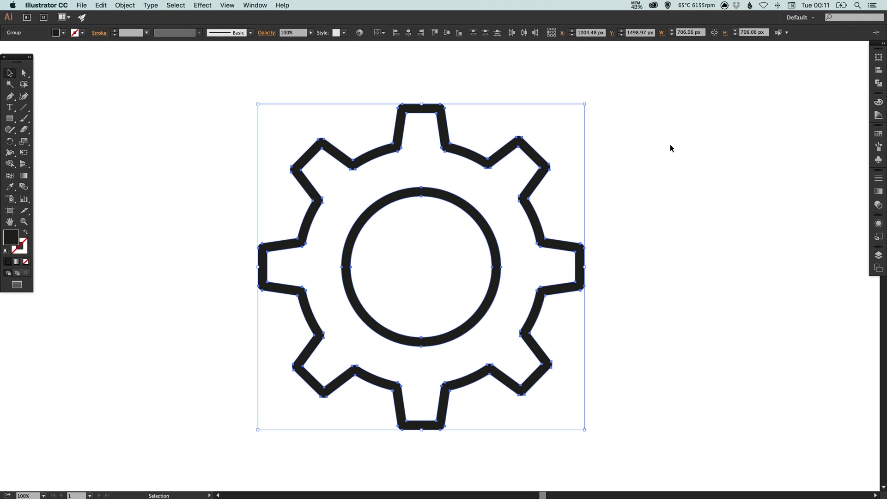
pyautogui.click(662, 199)
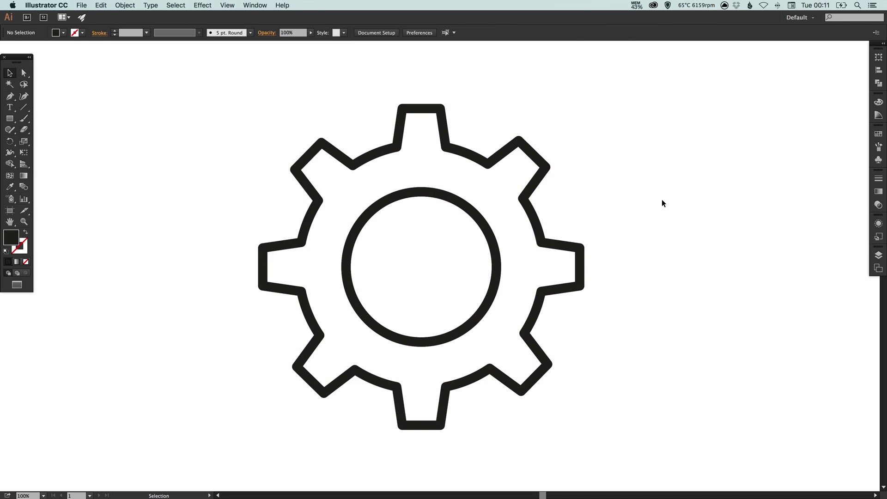